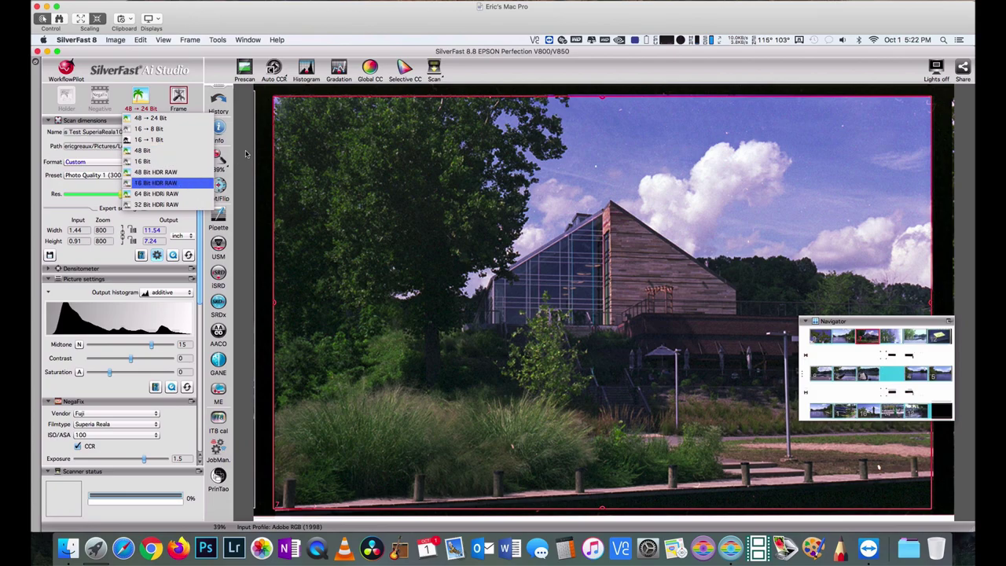
Switch the output bit depth from 48→24 Bit to 64 Bit HDRi RAW, with TIFF as file type.
left_click(187, 186)
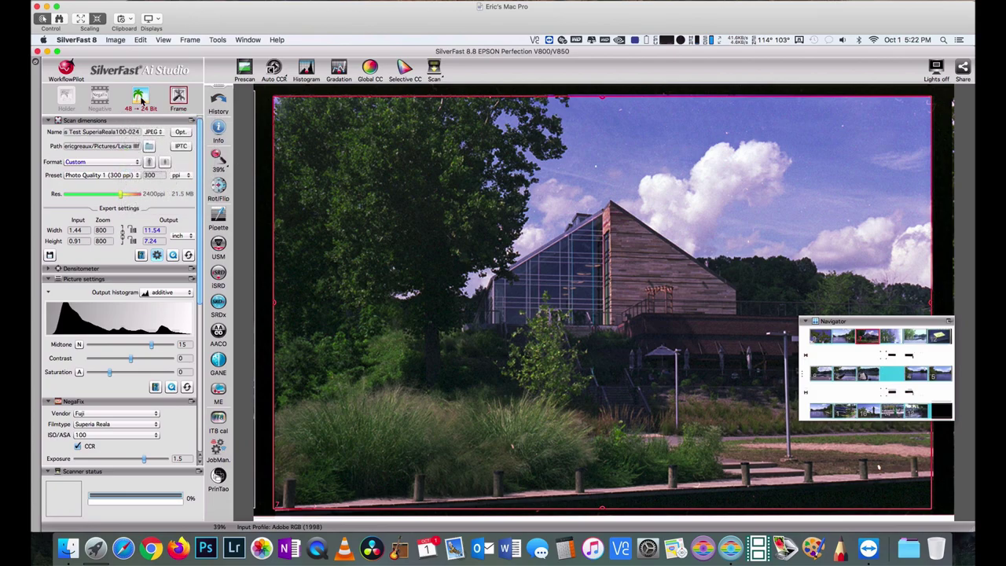
left_click(139, 96)
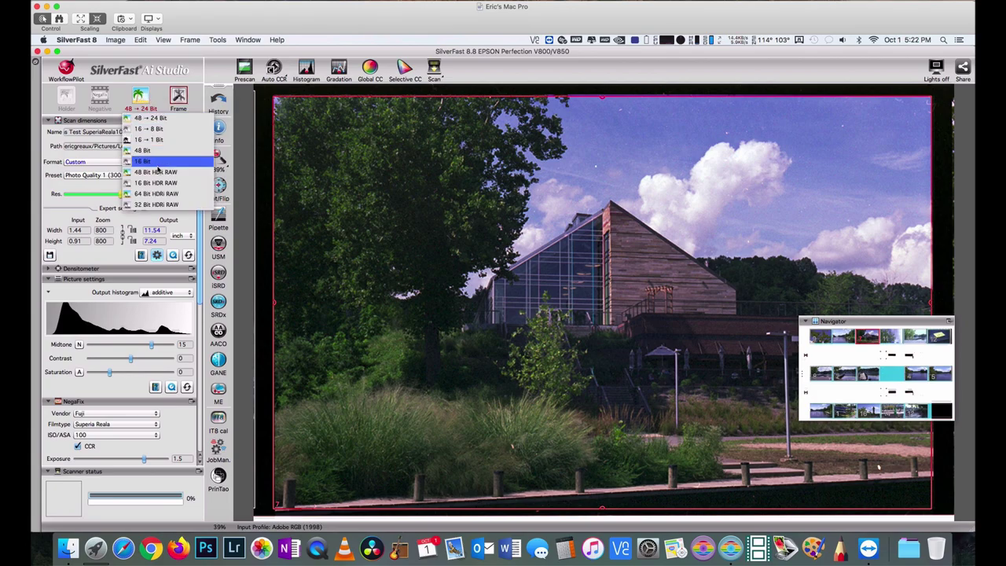
left_click(161, 194)
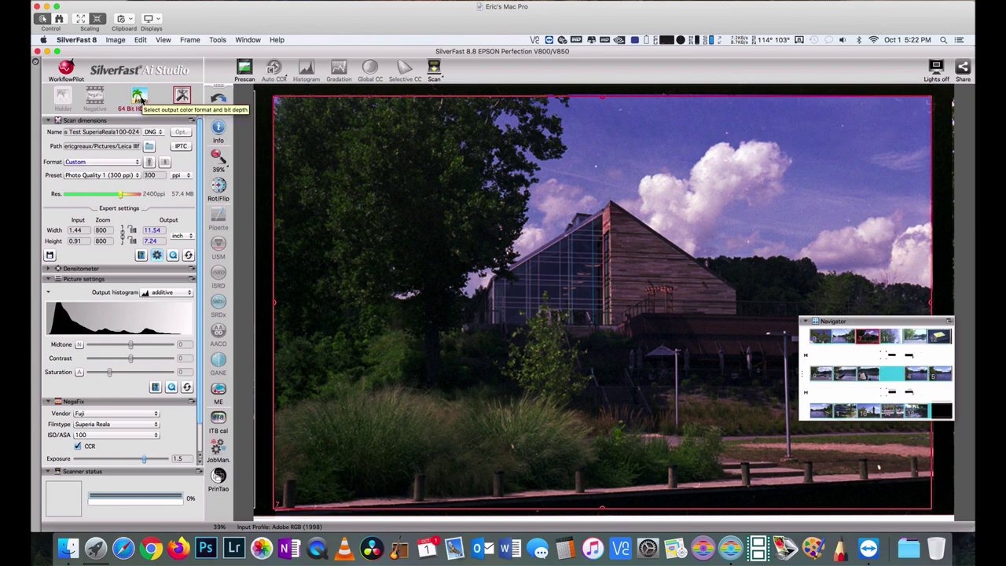
left_click(140, 100)
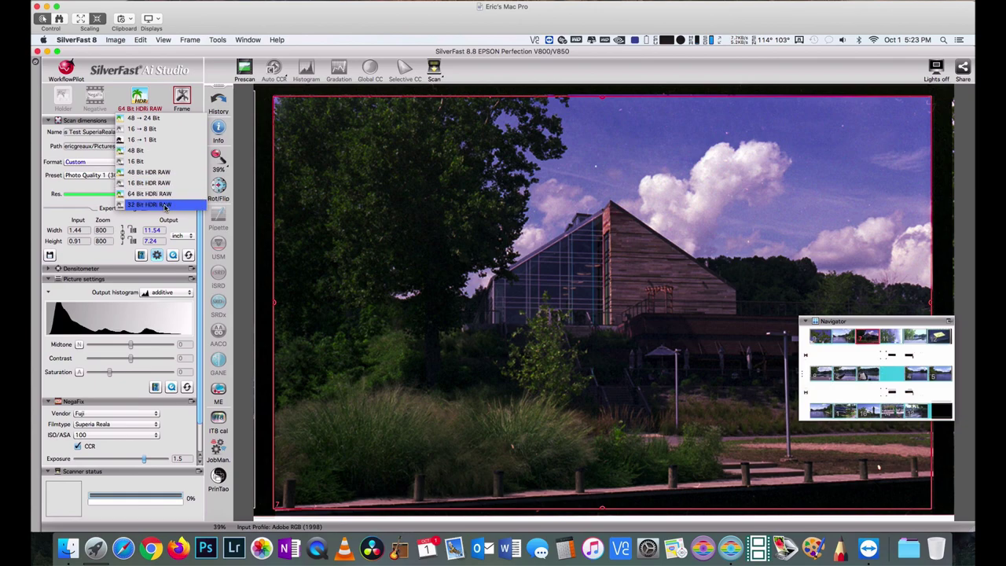
left_click(164, 193)
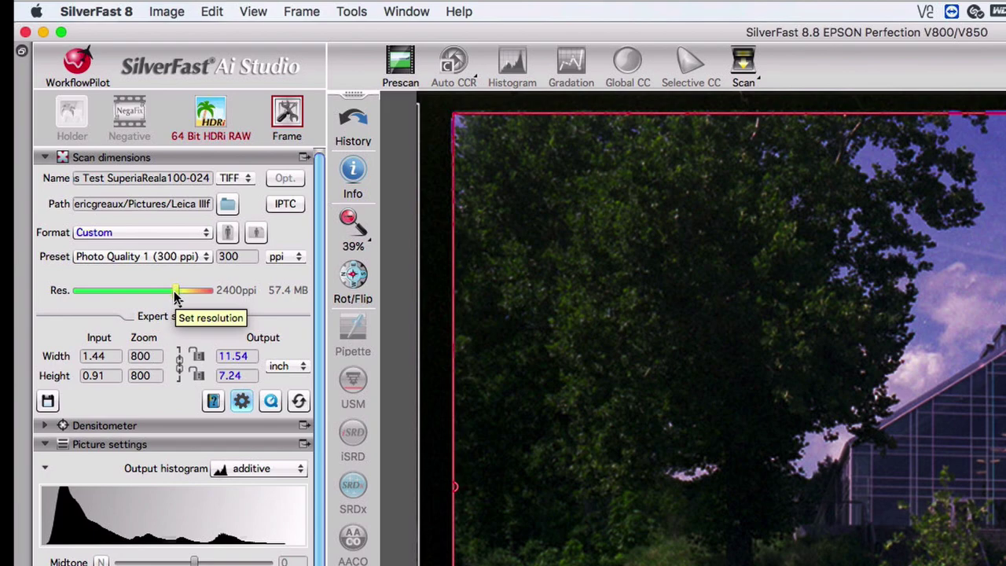
Set the resolution to 4800 ppi and the output size to 16 × 10.04 inches.
left_click_drag(176, 295, 187, 295)
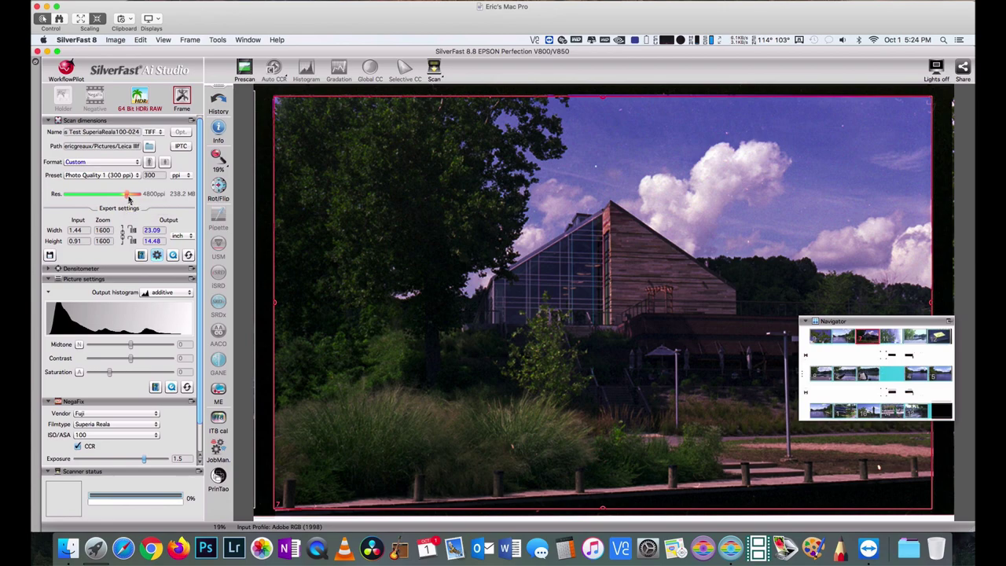
left_click_drag(127, 197, 123, 197)
type("10")
type("16")
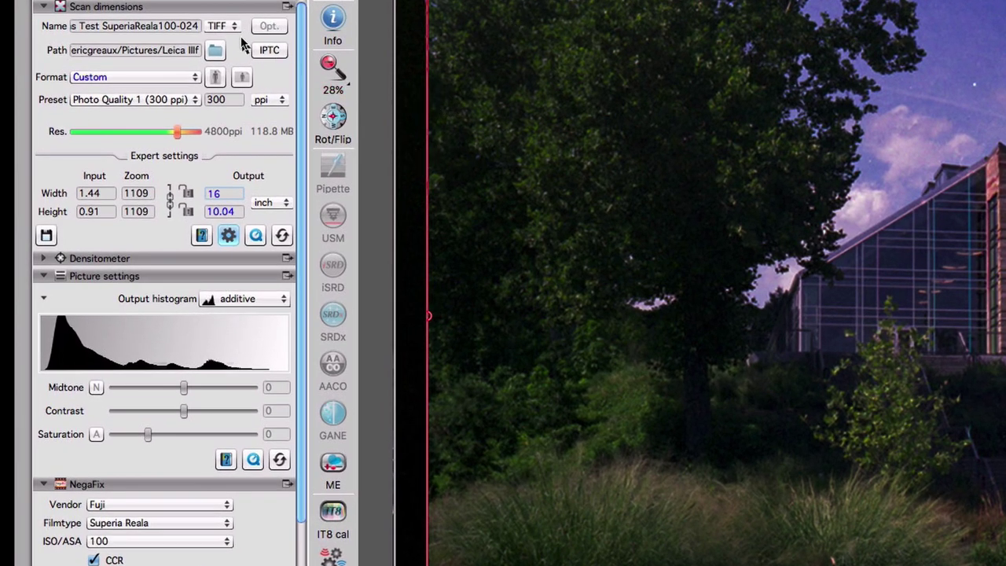
left_click(226, 26)
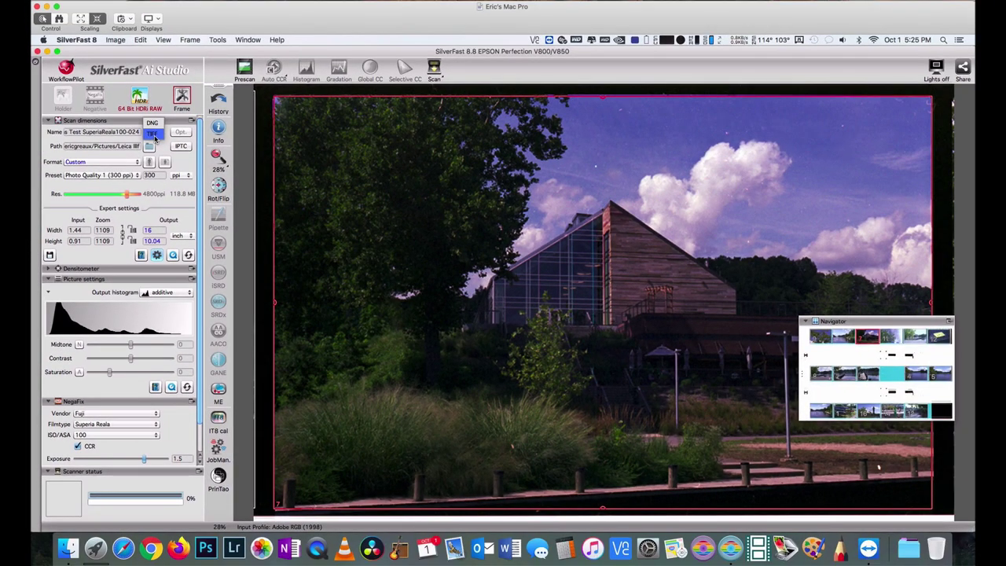
left_click(155, 136)
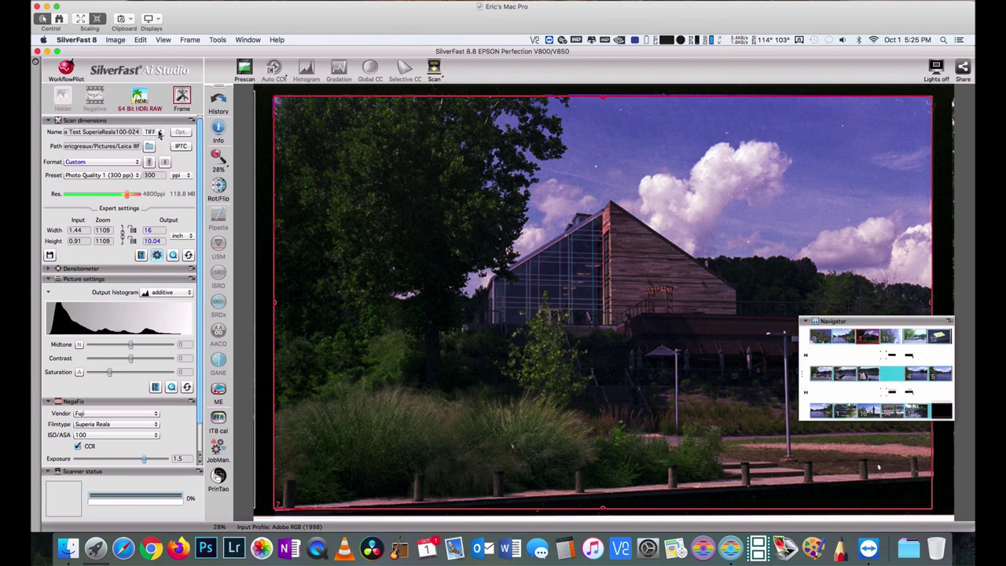
left_click(158, 132)
left_click(162, 151)
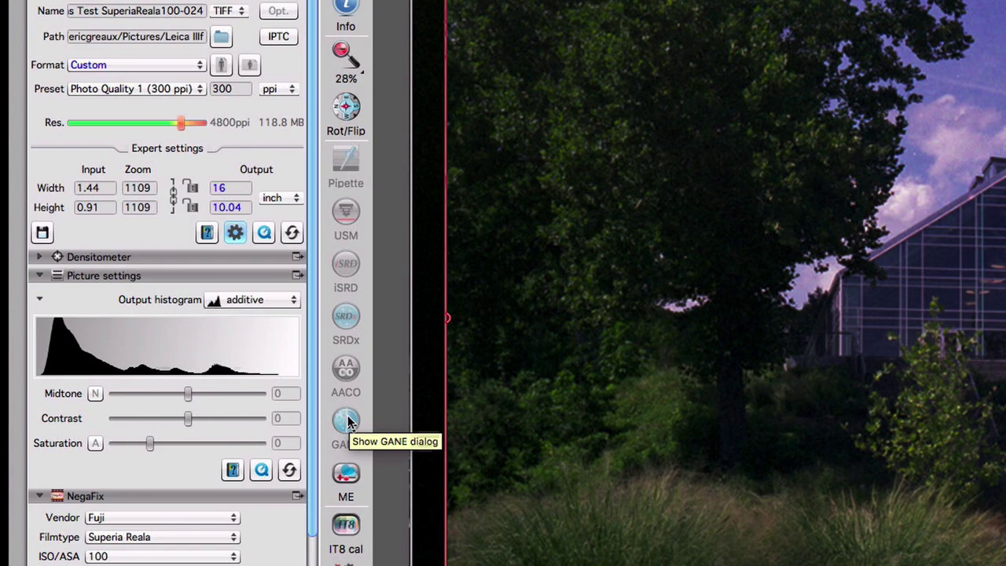
left_click(351, 478)
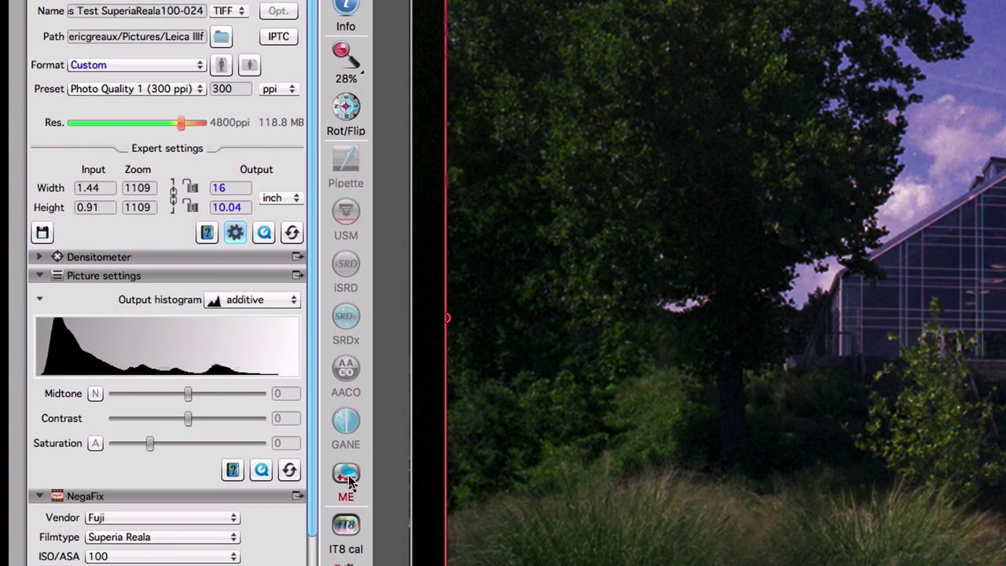
left_click(348, 472)
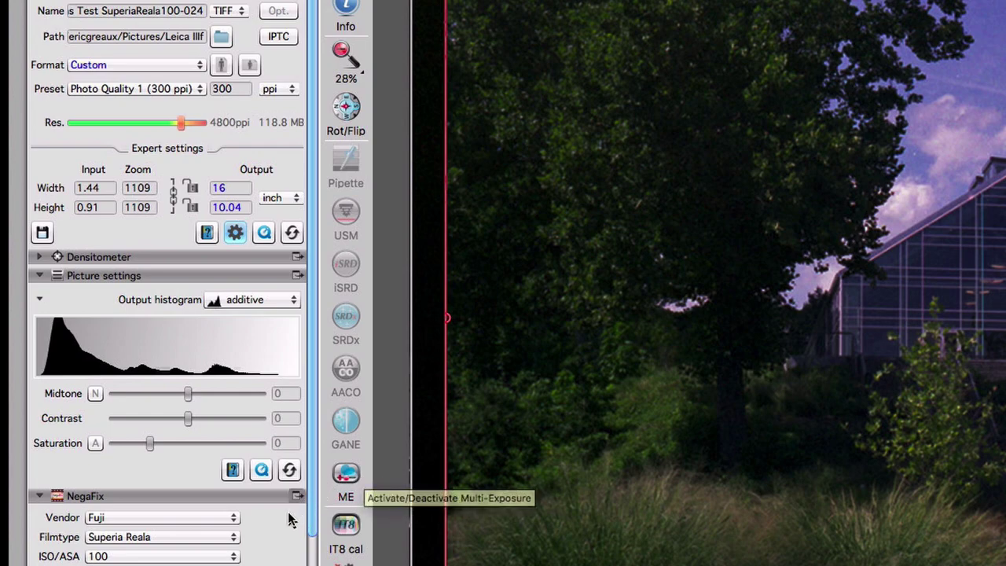
left_click(349, 480)
scroll(164, 476, "down", 3)
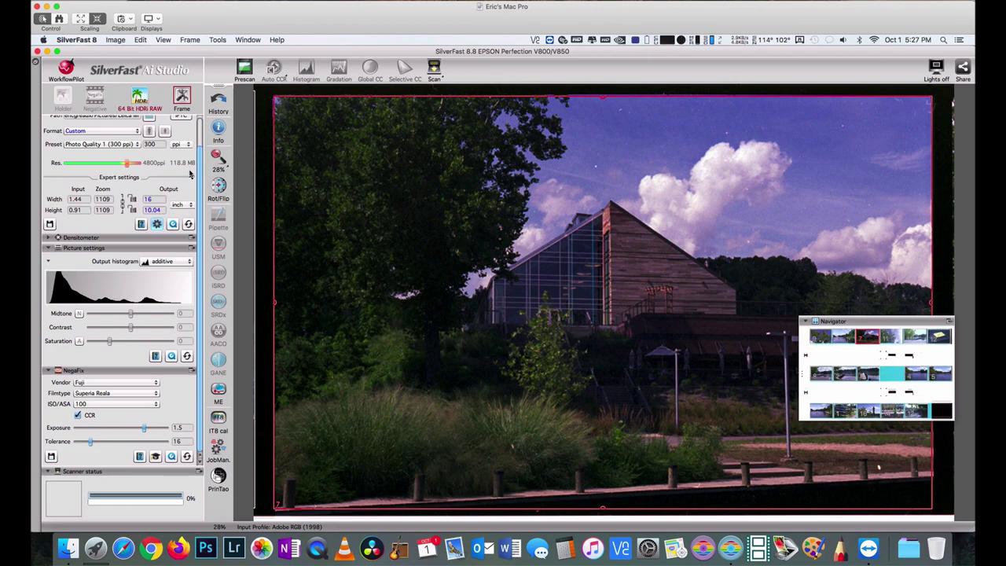
Run the final HDRi RAW scan of the Superia Reala frame, producing SuperiaReala100-024.tif.
left_click_drag(200, 170, 199, 139)
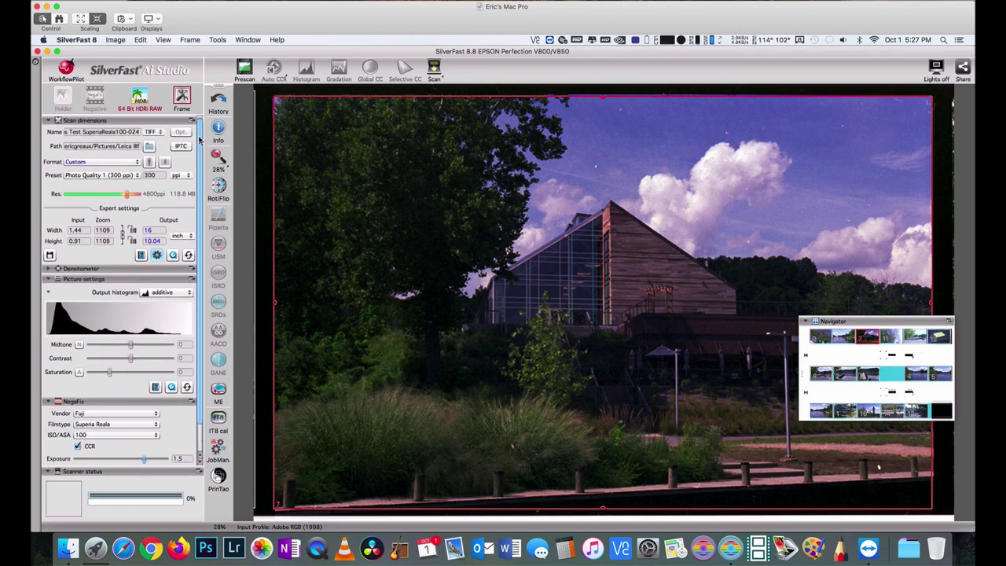
left_click(434, 71)
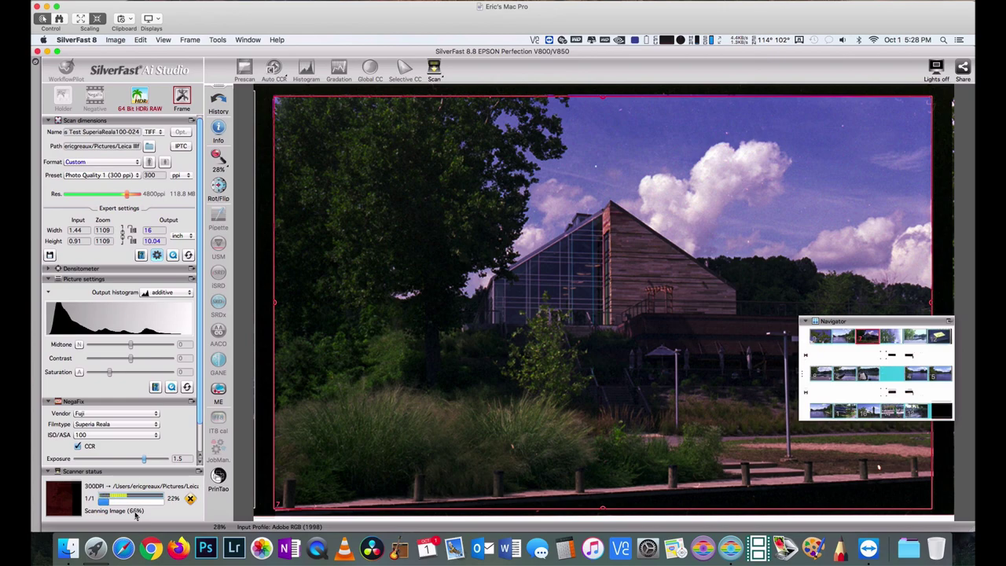
left_click_drag(843, 321, 840, 411)
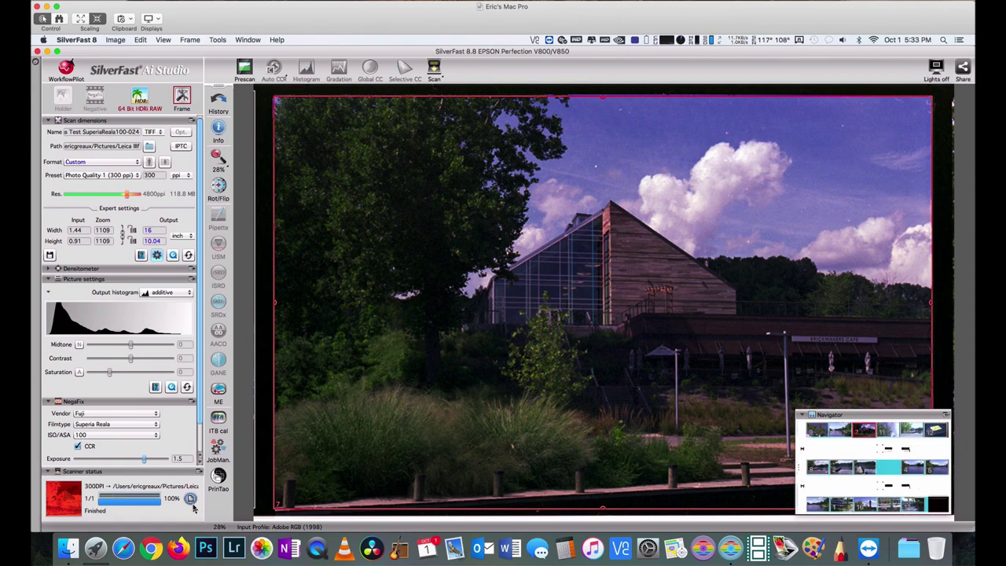
left_click(191, 500)
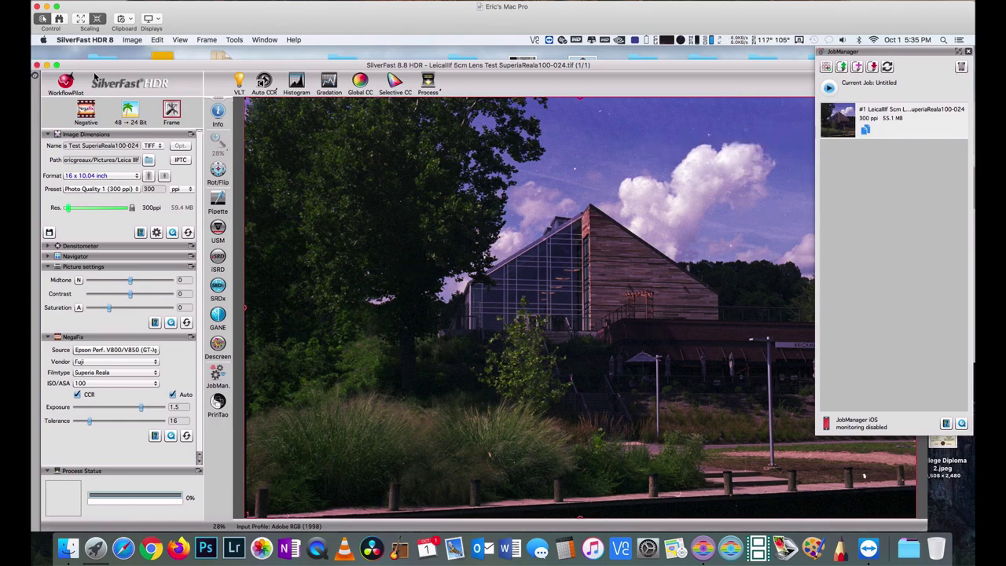
Maximize the SilverFast HDR editing window to full screen.
left_click(57, 66)
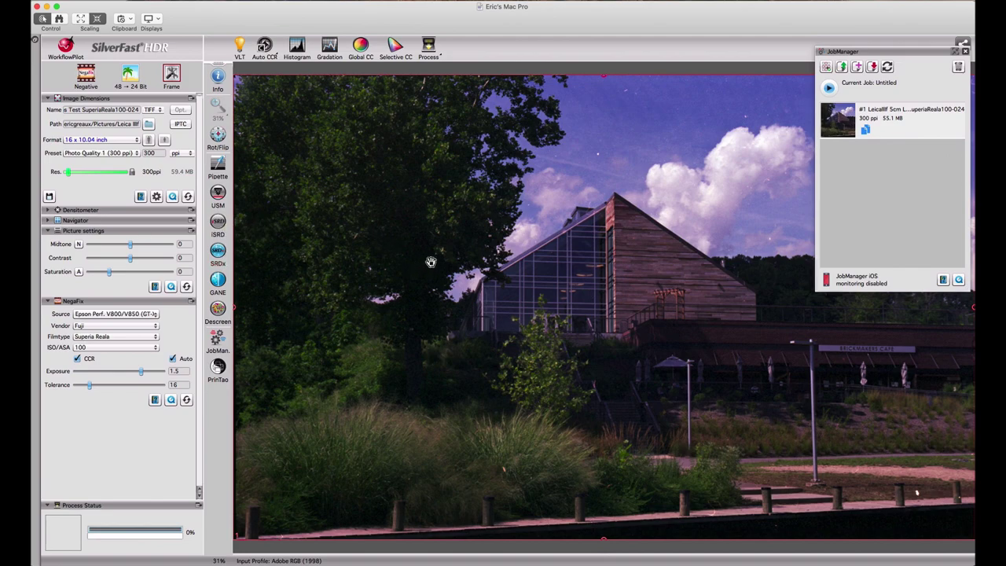
Add Auto Sharpness unsharp masking (power 266, radius 2.4) plus automatic iSRD dust removal.
left_click(218, 193)
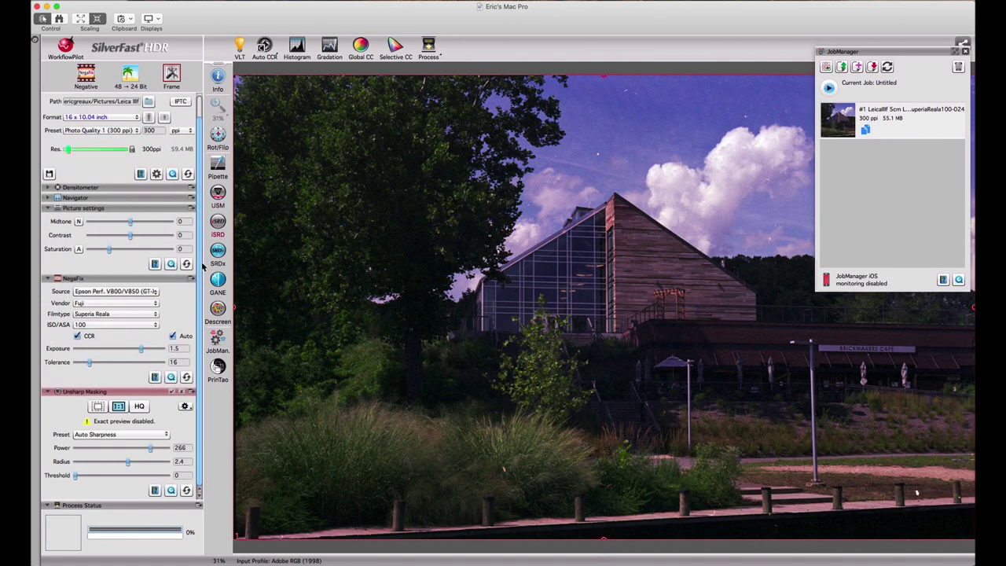
left_click(123, 434)
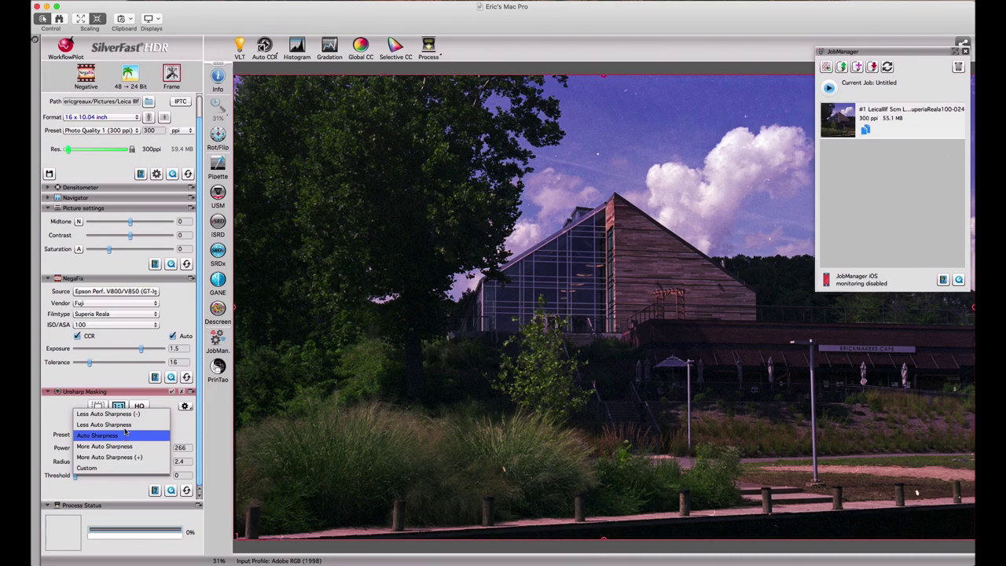
left_click(125, 435)
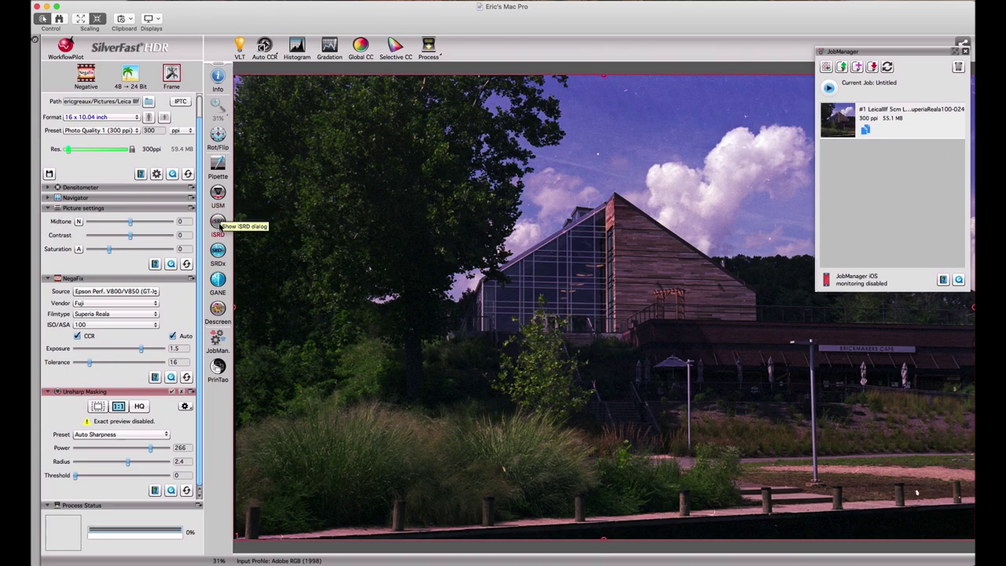
left_click(219, 223)
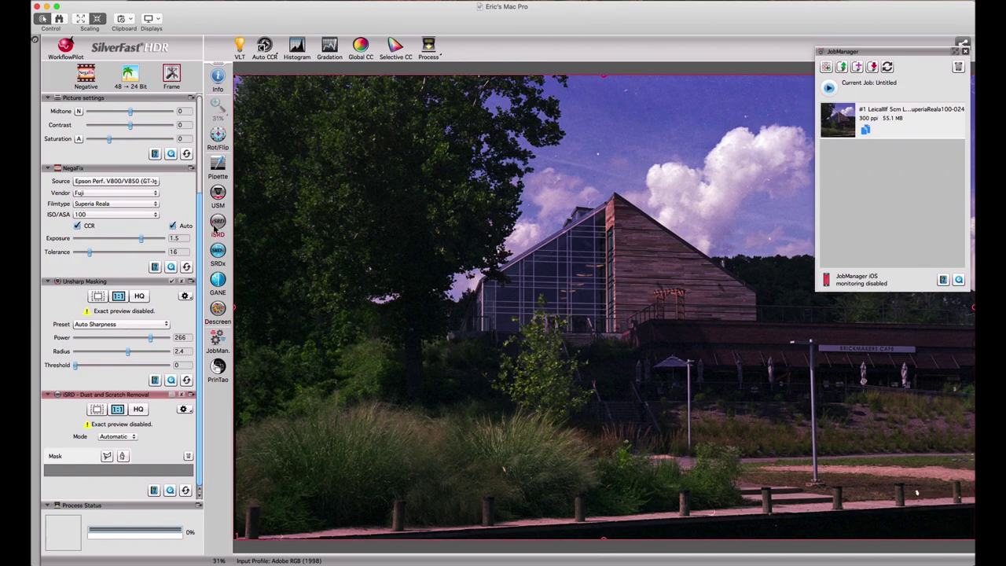
left_click(218, 193)
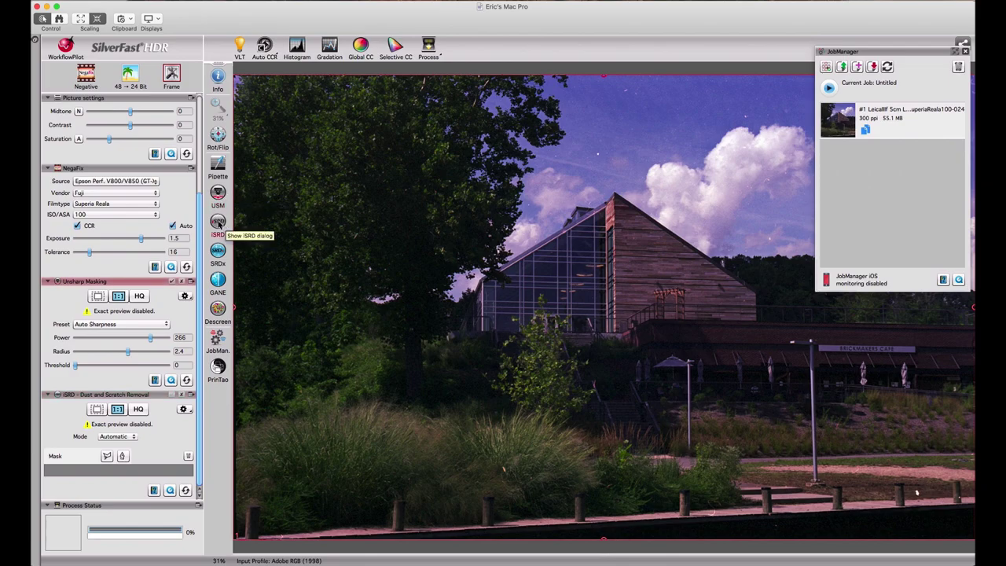
left_click(218, 223)
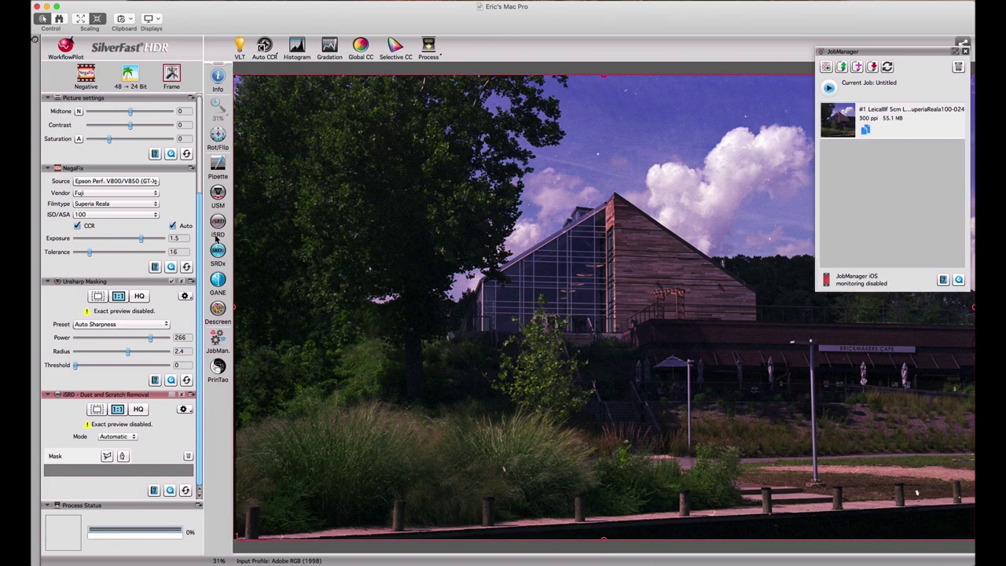
left_click(219, 194)
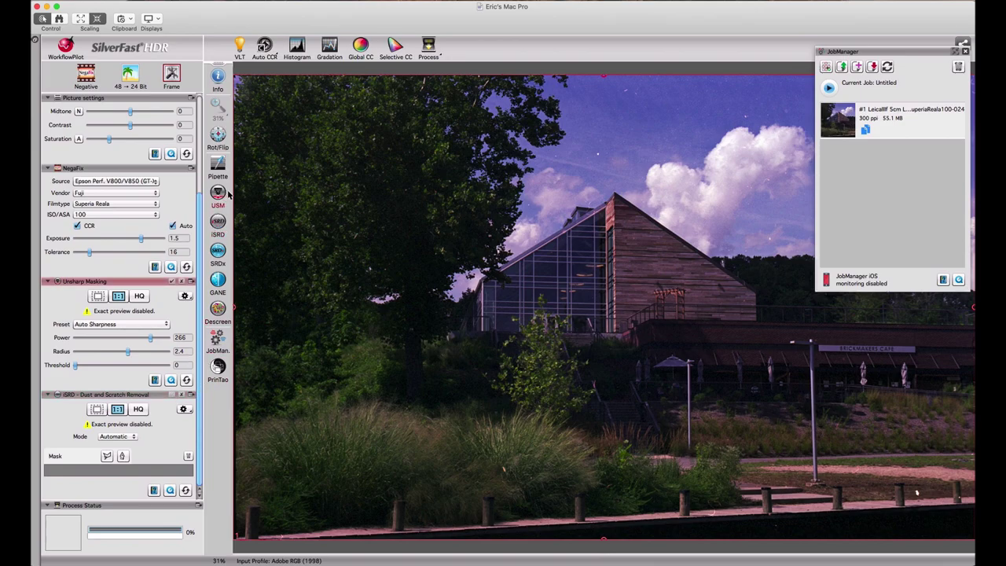
left_click(220, 224)
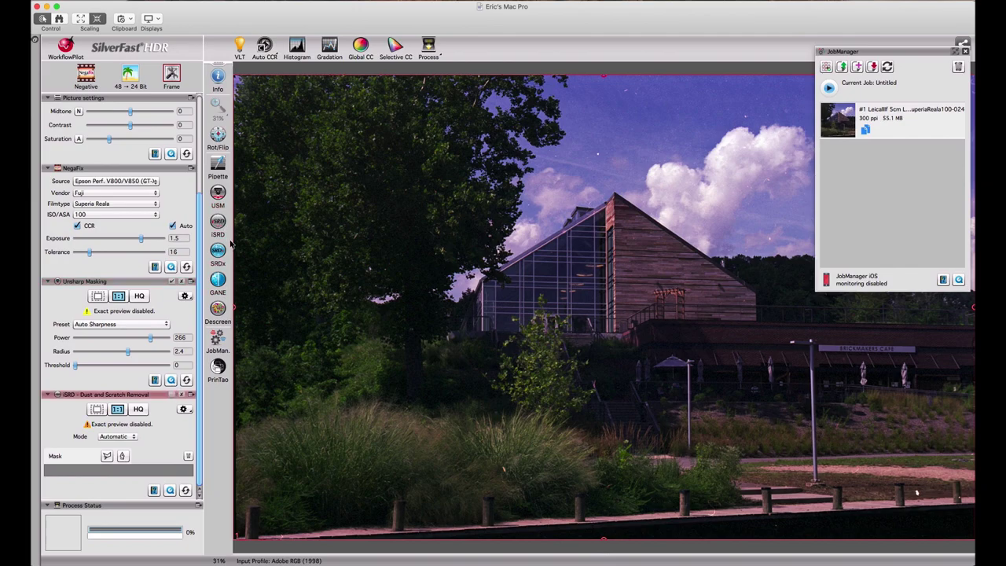
left_click(139, 410)
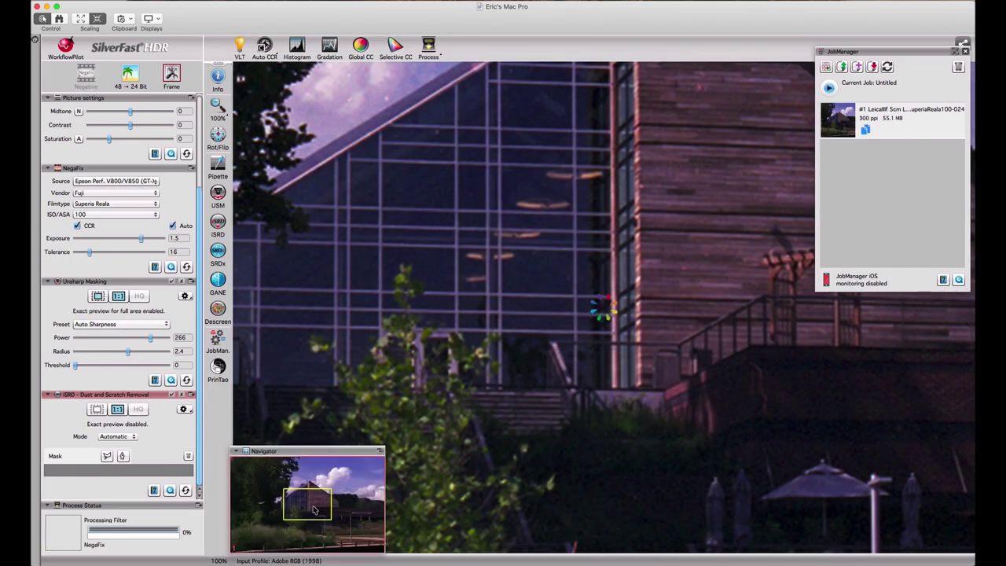
left_click_drag(314, 506, 327, 492)
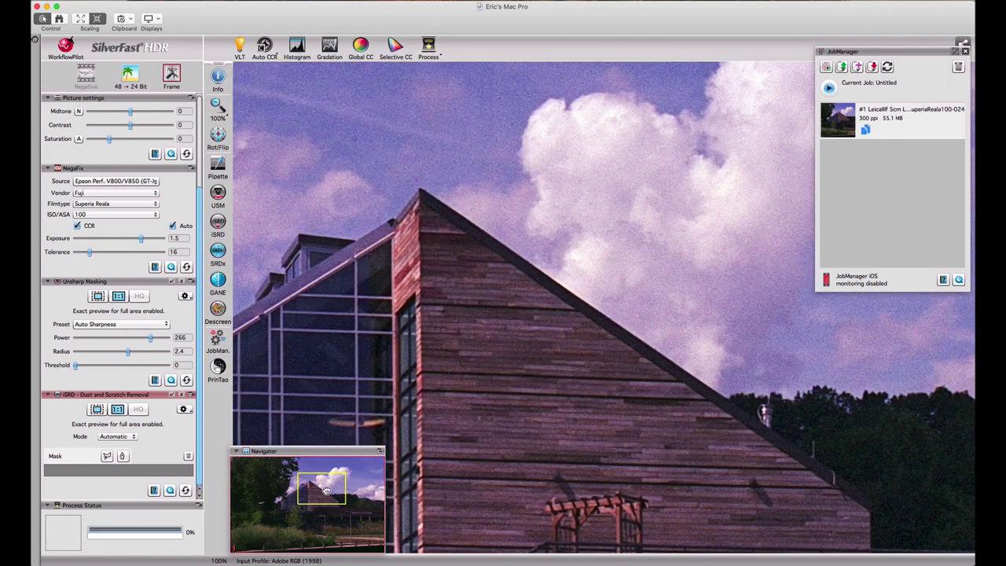
left_click_drag(327, 491, 320, 496)
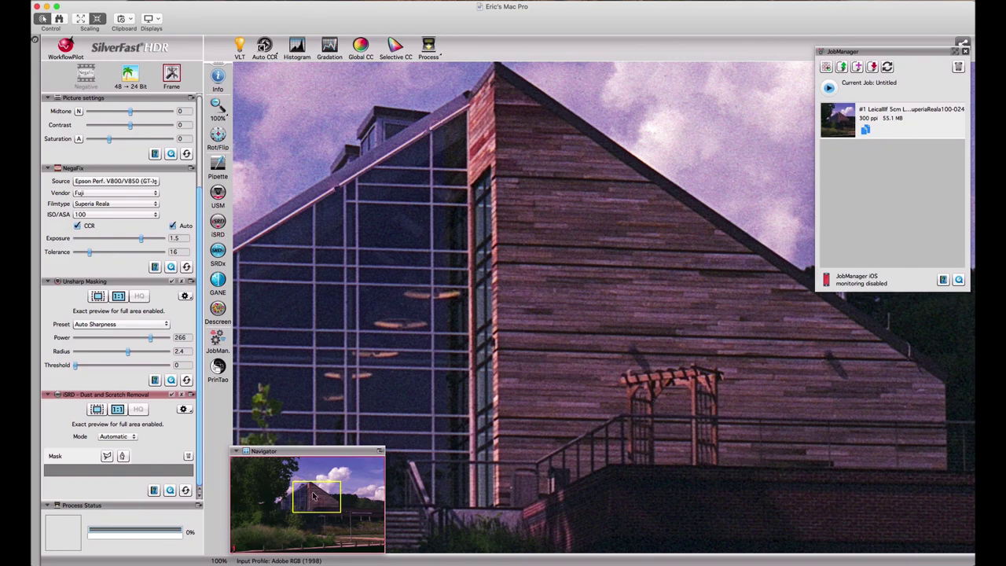
left_click_drag(313, 495, 309, 468)
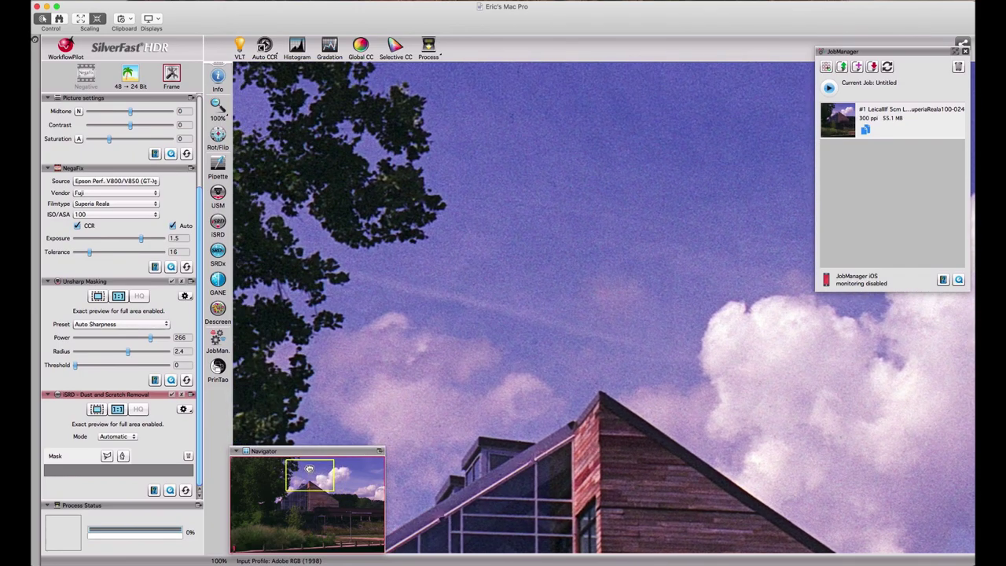
left_click(116, 411)
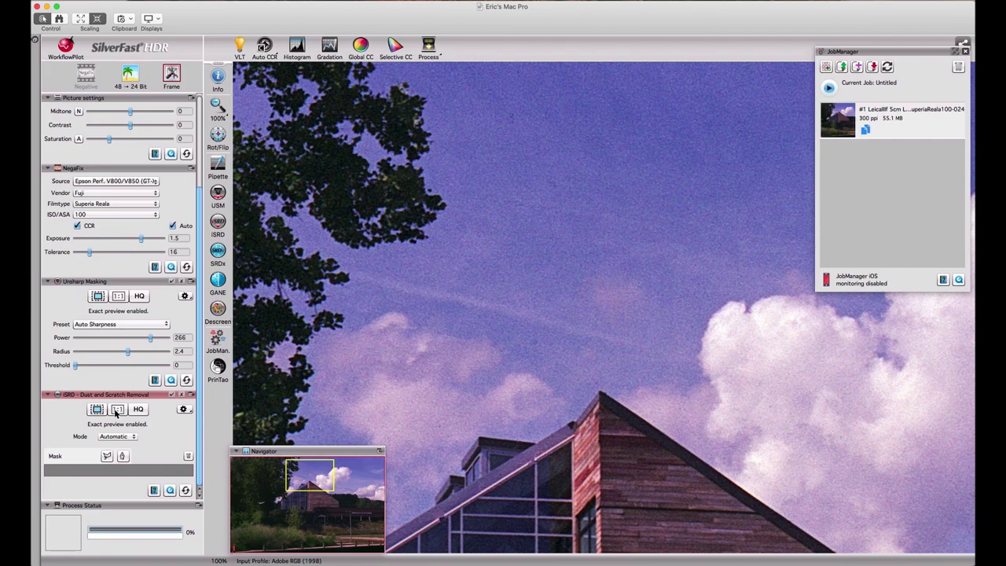
left_click(117, 410)
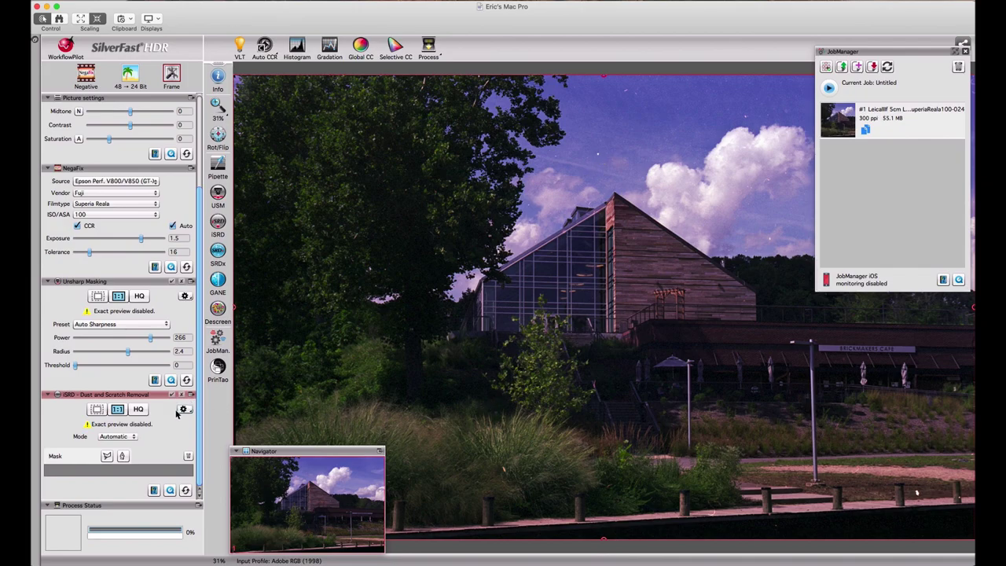
left_click(140, 410)
left_click(139, 410)
left_click_drag(312, 494, 317, 476)
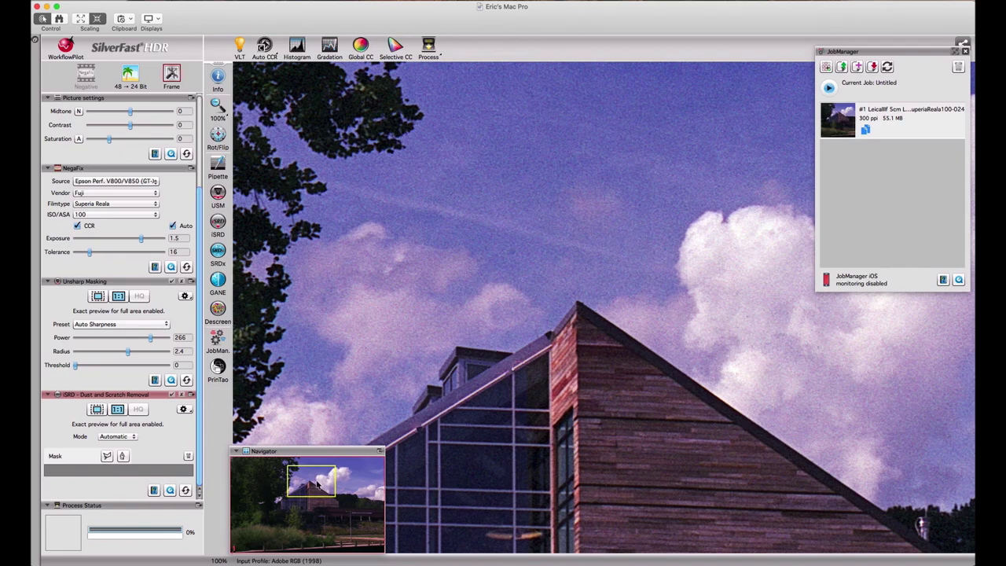
left_click_drag(318, 479, 319, 477)
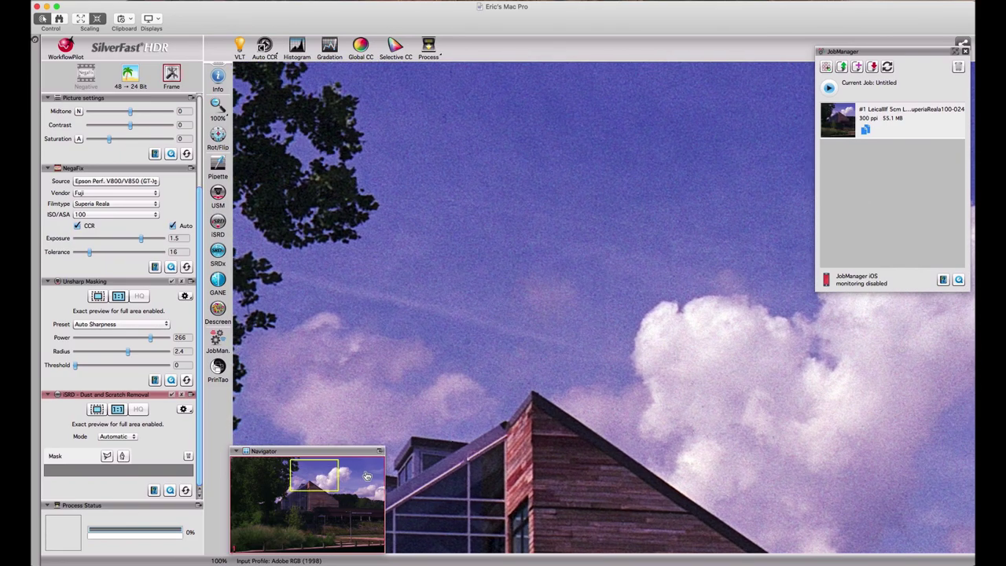
left_click(96, 409)
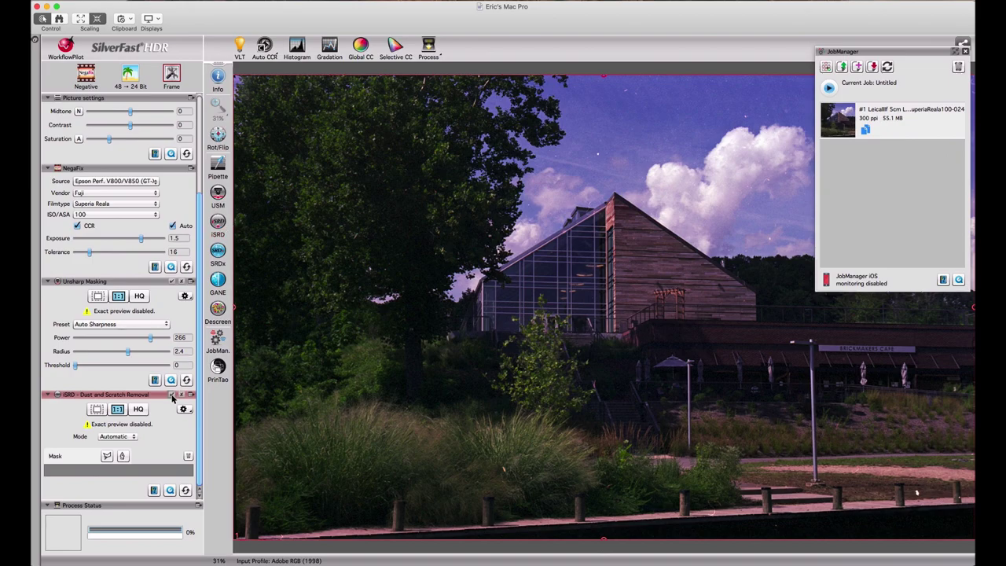
left_click(220, 193)
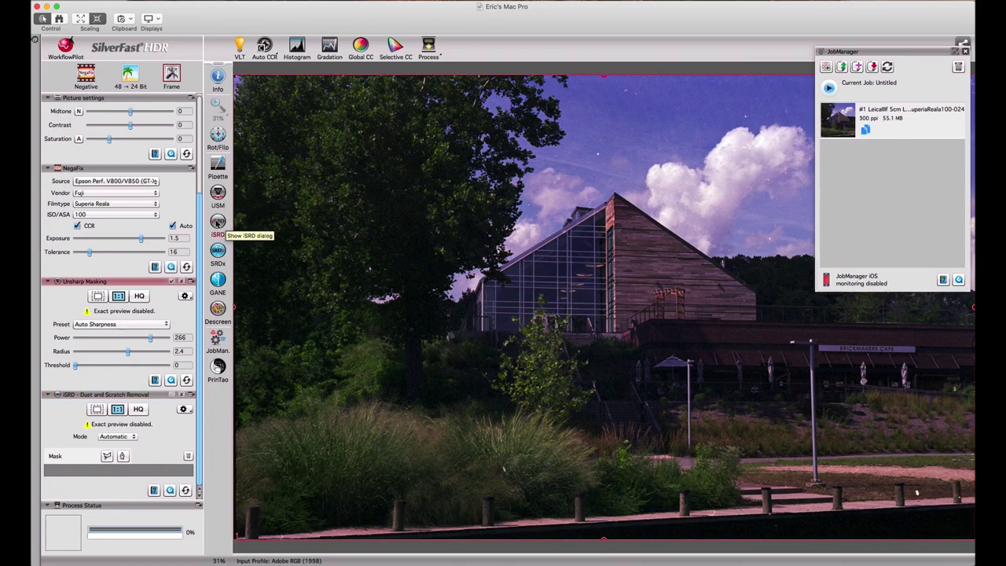
Set gradation contrast -26 and midtone 12, and lower NegaFix exposure from 1.5 to 1.0.
left_click(217, 222)
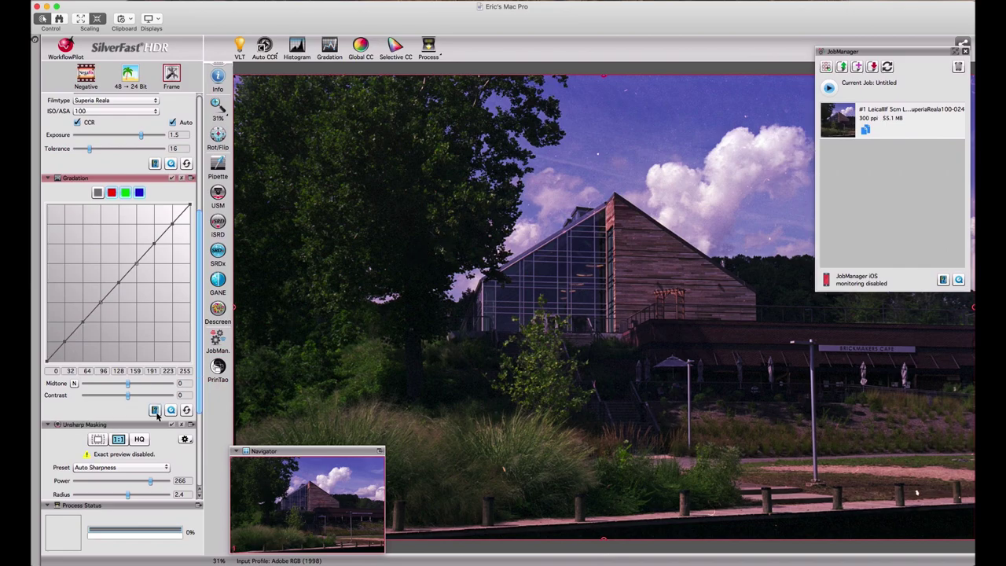
left_click_drag(127, 395, 173, 385)
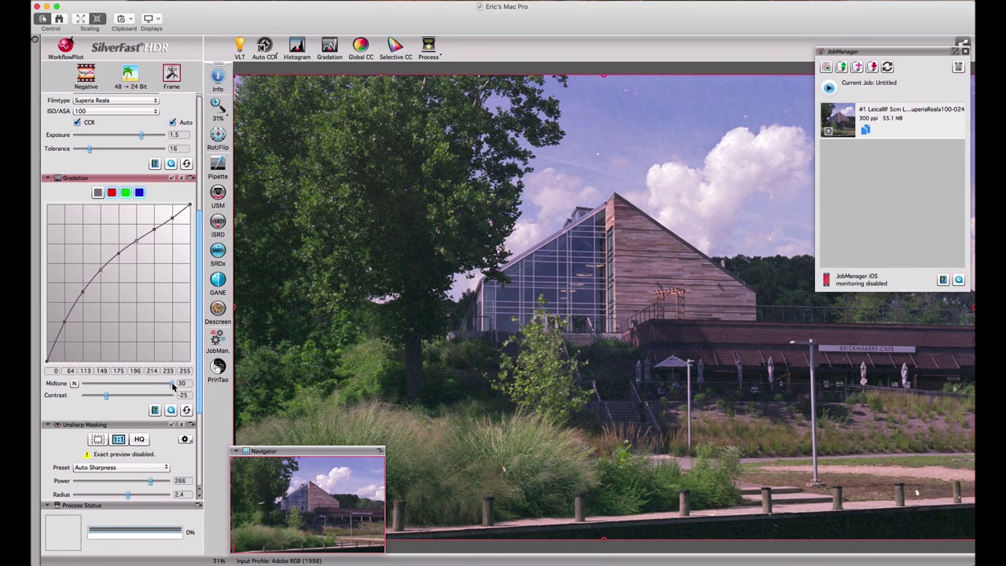
left_click_drag(173, 385, 106, 397)
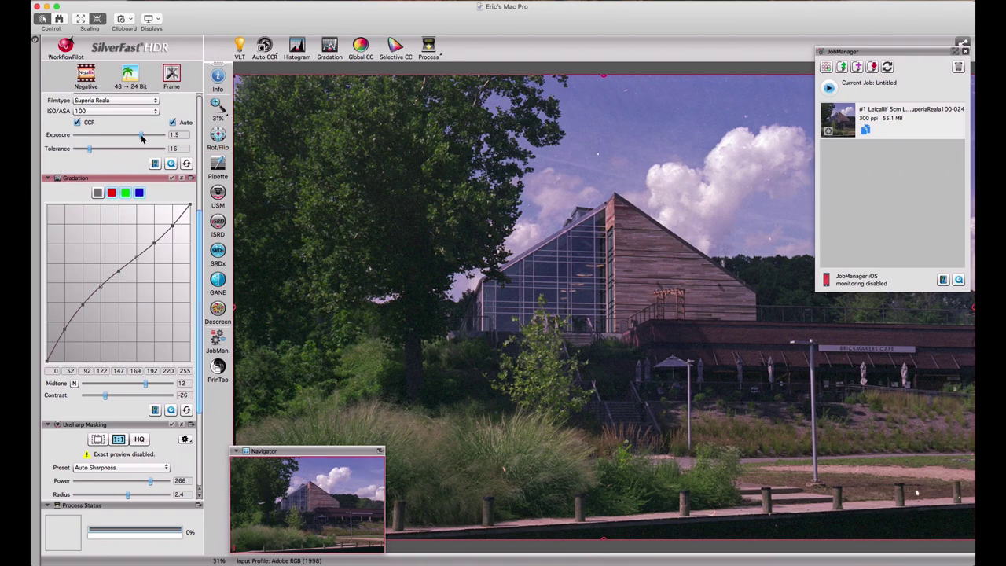
mouse_move(146, 138)
left_mouse_down()
mouse_move(158, 138)
mouse_move(133, 137)
left_mouse_up()
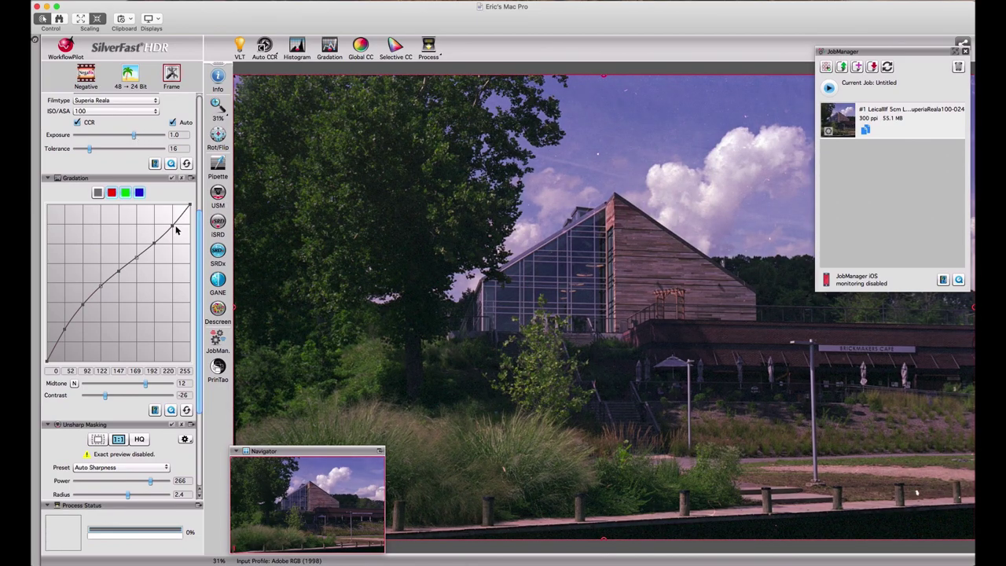
Rebalance the global colour cast and set gradation midtone 10, contrast -34 for a blue sky.
left_click(361, 52)
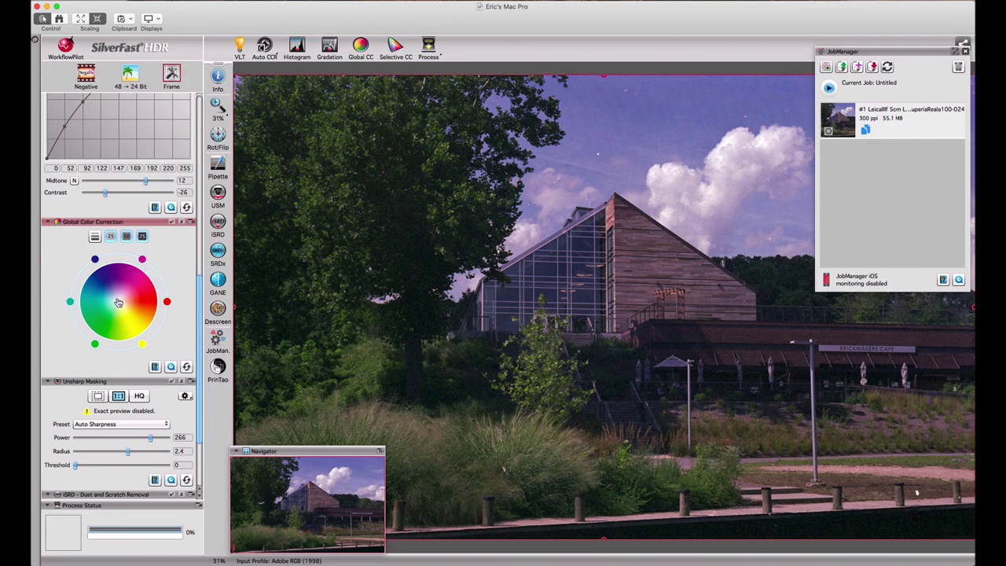
mouse_move(118, 304)
left_mouse_down()
mouse_move(143, 308)
mouse_move(125, 317)
mouse_move(102, 307)
left_mouse_up()
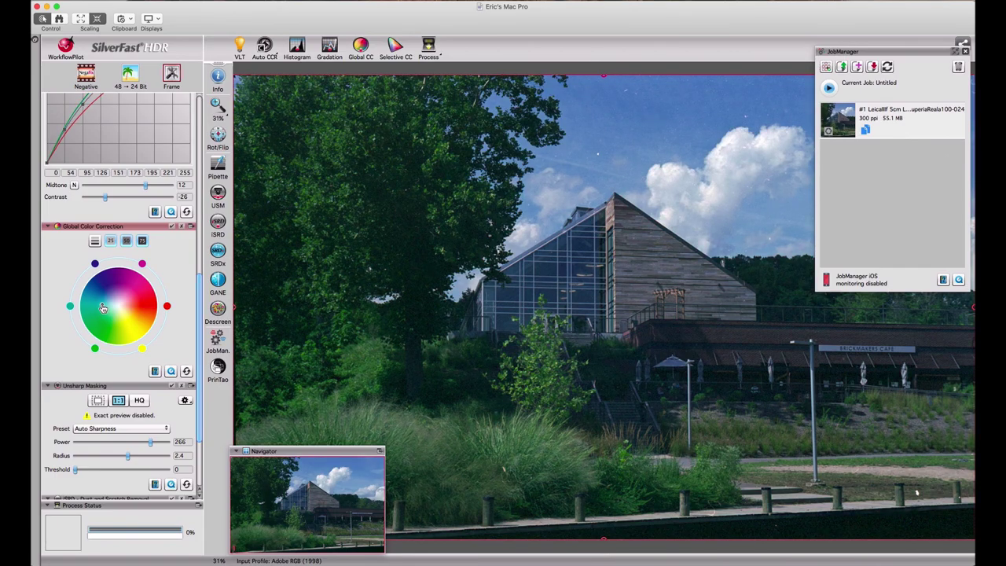
scroll(103, 307, "up", 1)
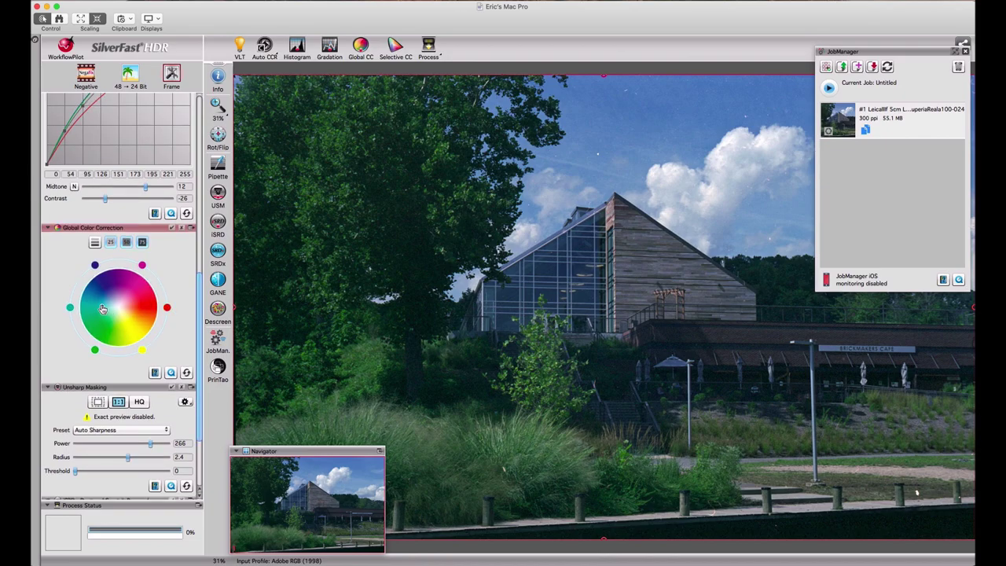
left_click_drag(102, 309, 129, 309)
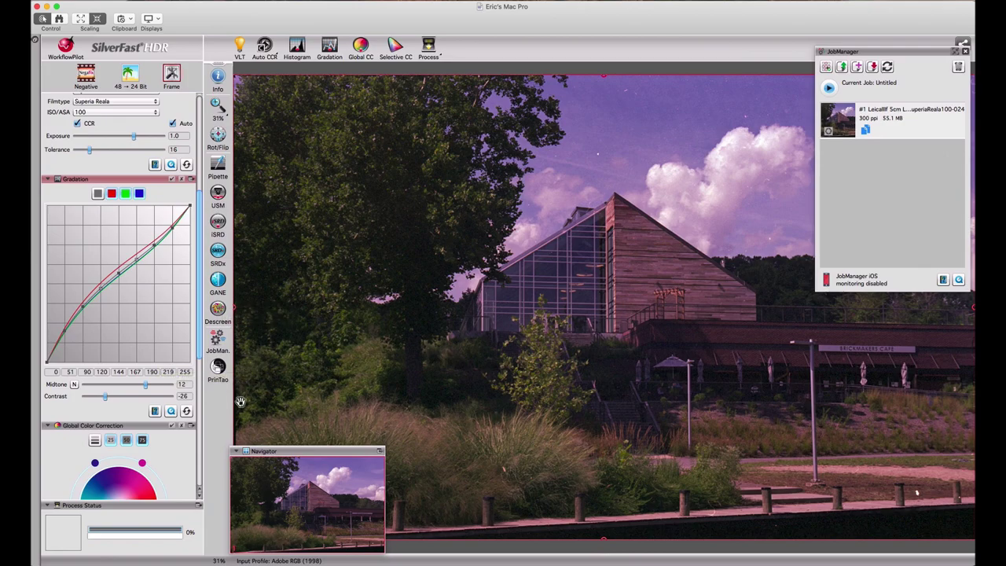
left_click_drag(145, 384, 98, 396)
scroll(157, 315, "down", 5)
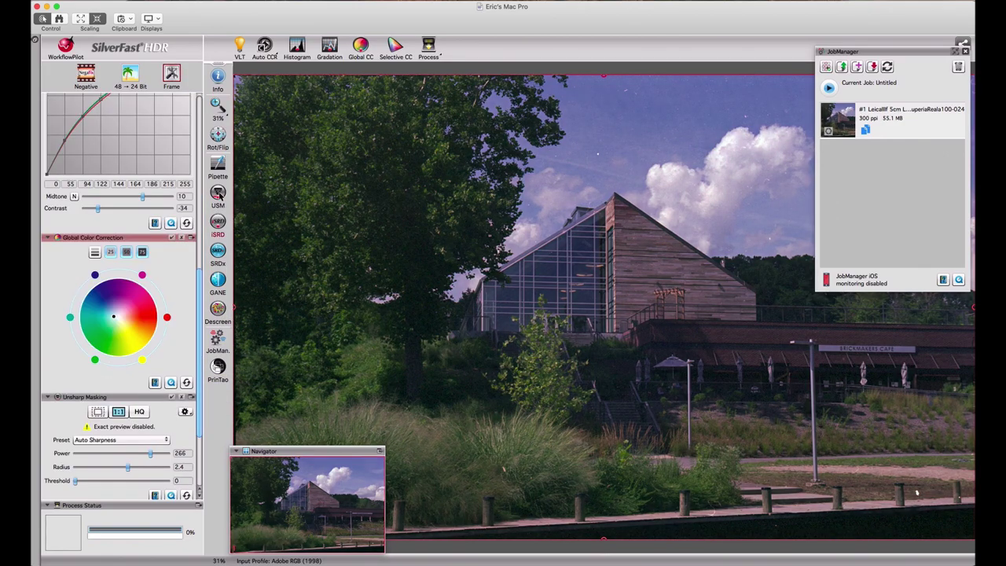
Enable iSRD and apply More Auto Sharpness (power 354, radius 3.2), checked with HQ exact preview.
left_click(219, 222)
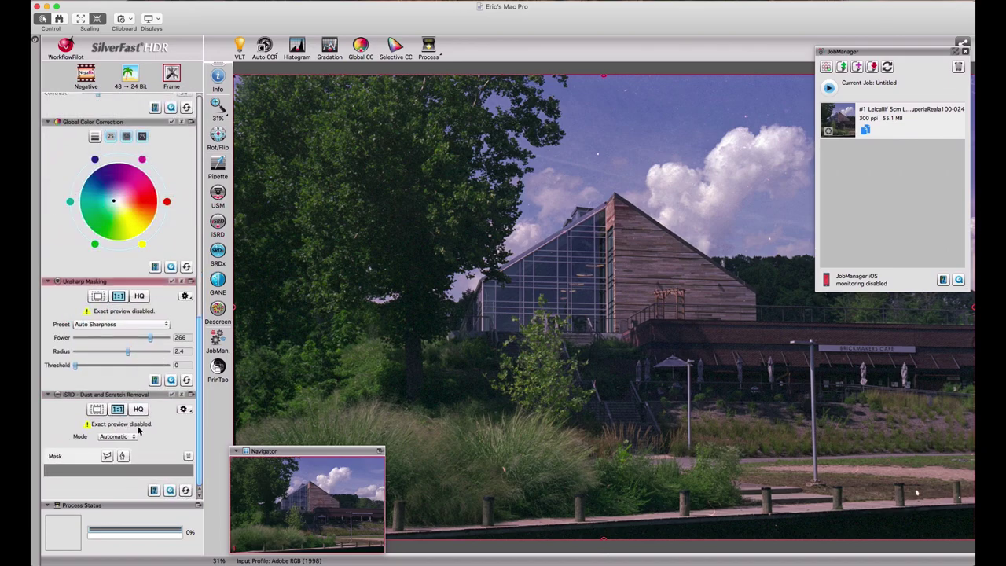
left_click(133, 327)
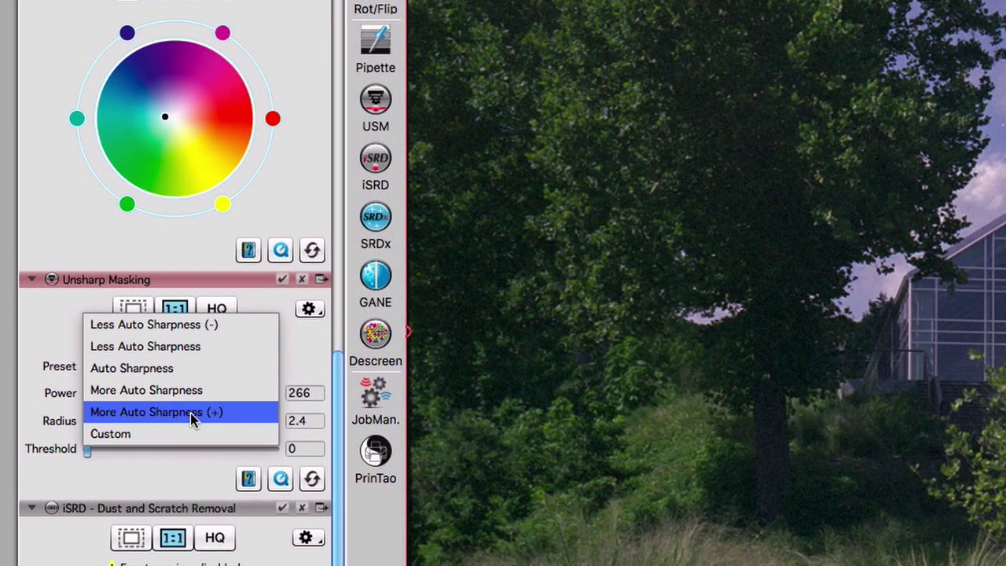
left_click(191, 413)
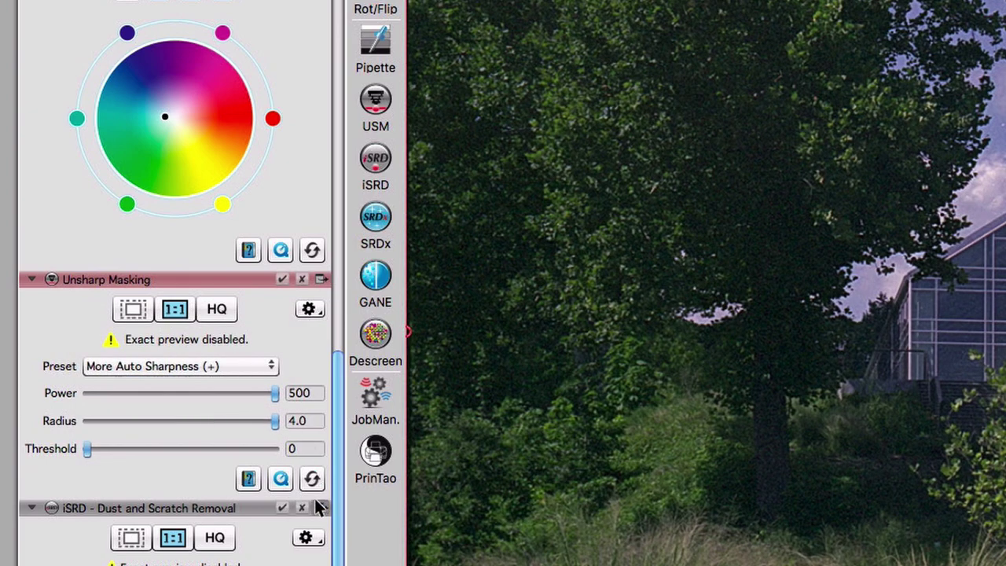
left_click(218, 310)
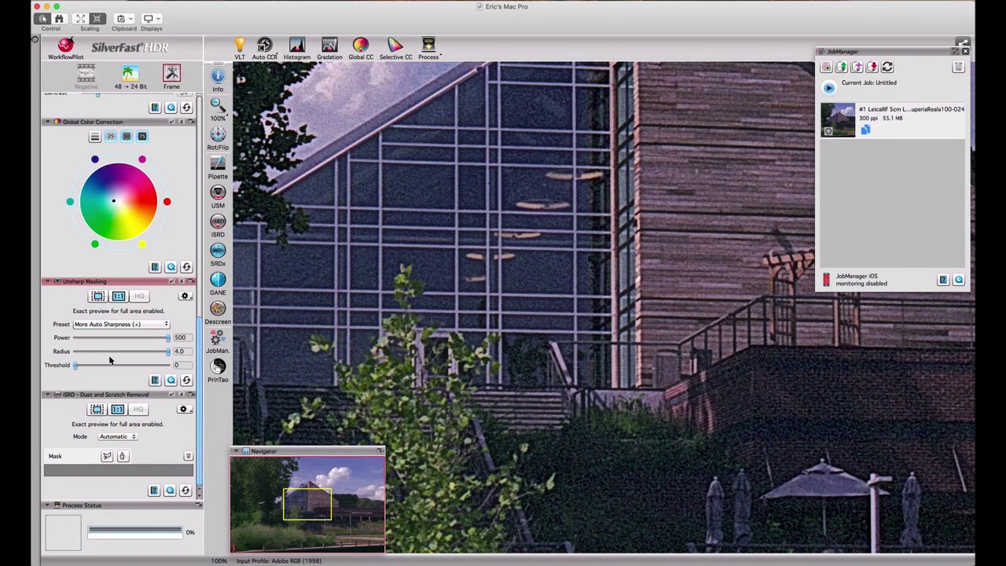
left_click(118, 324)
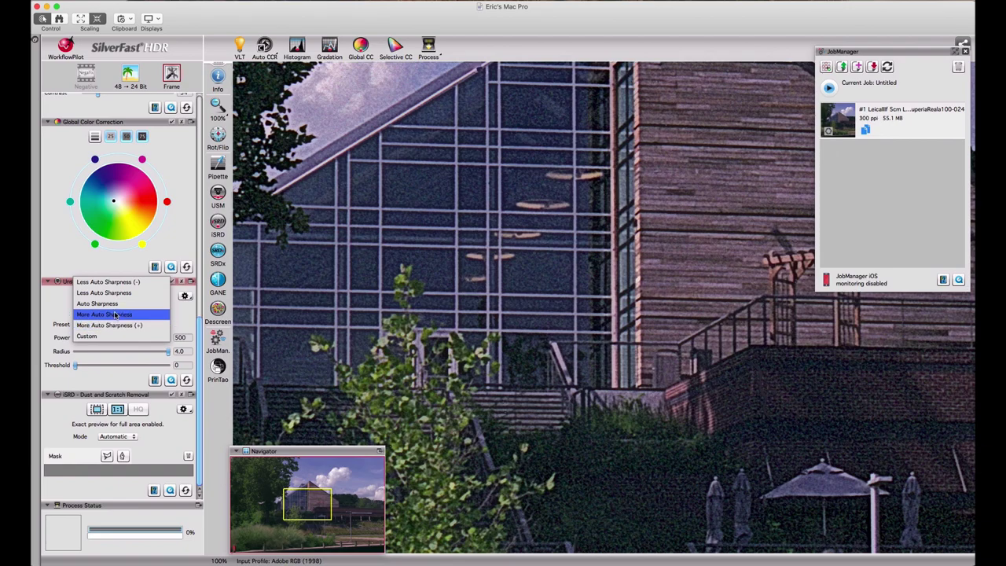
left_click(108, 307)
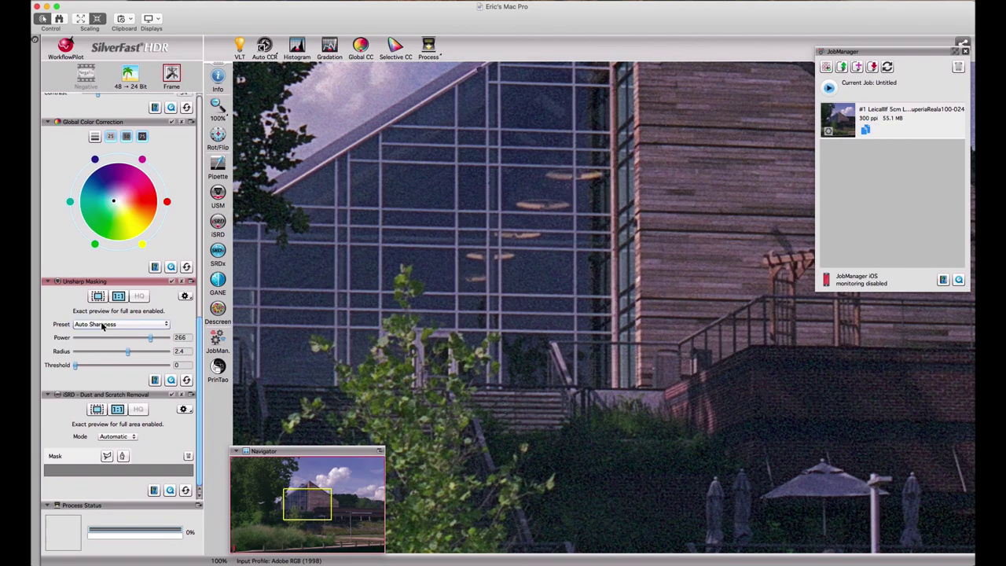
left_click(100, 323)
left_click(99, 337)
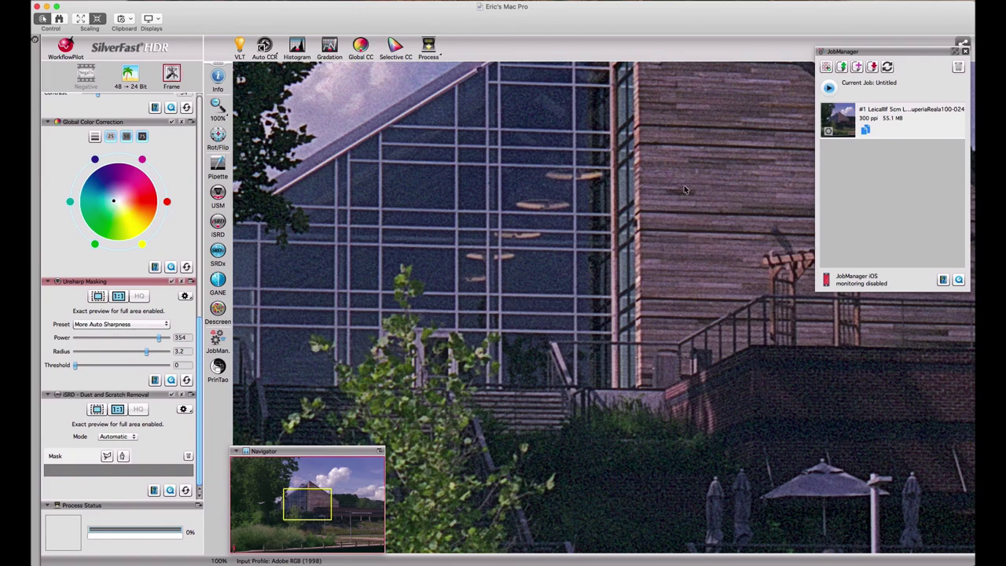
Turn off the exact preview and set a neutral grey point on the café sign.
left_click(97, 296)
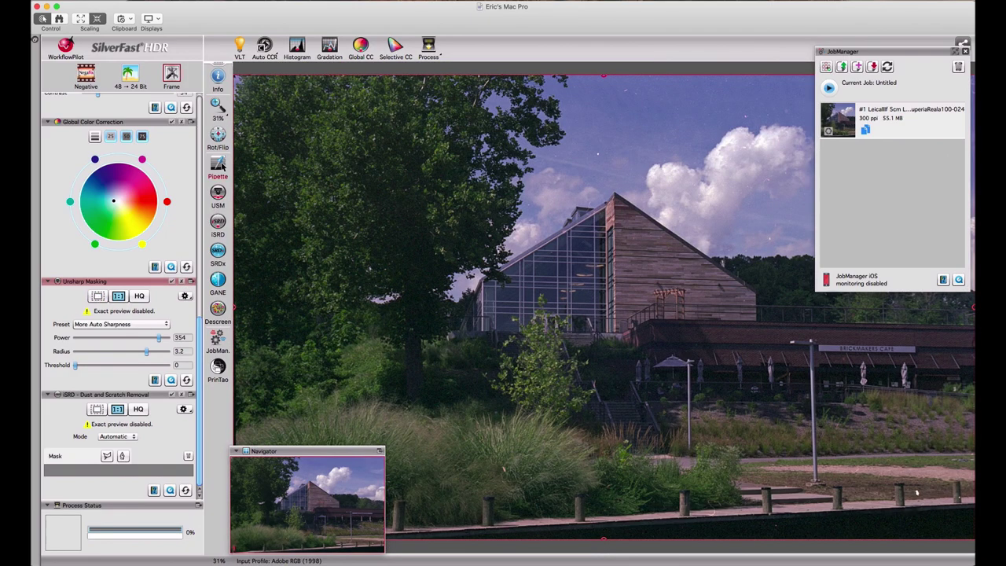
left_click(222, 165)
left_click(269, 167)
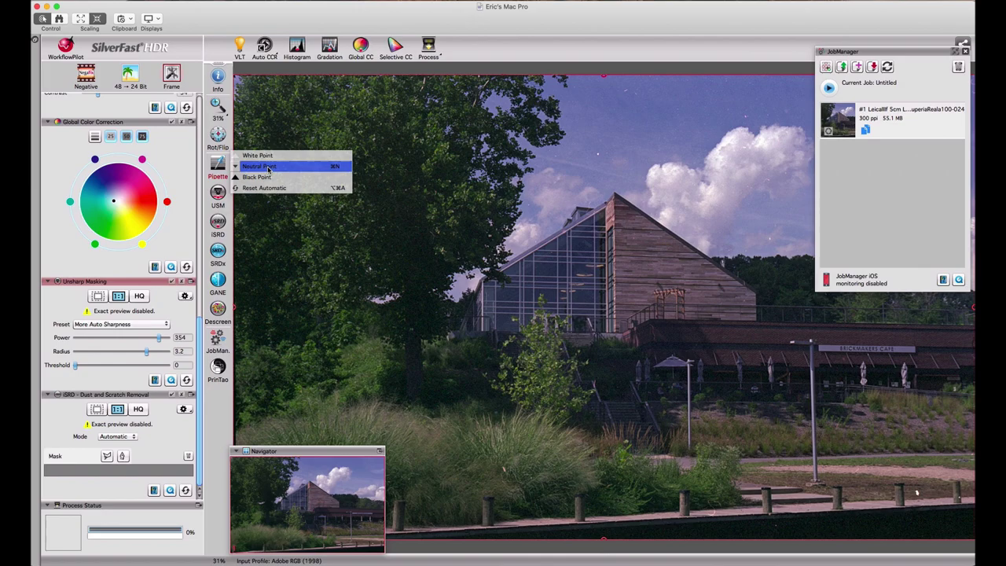
left_click(729, 511)
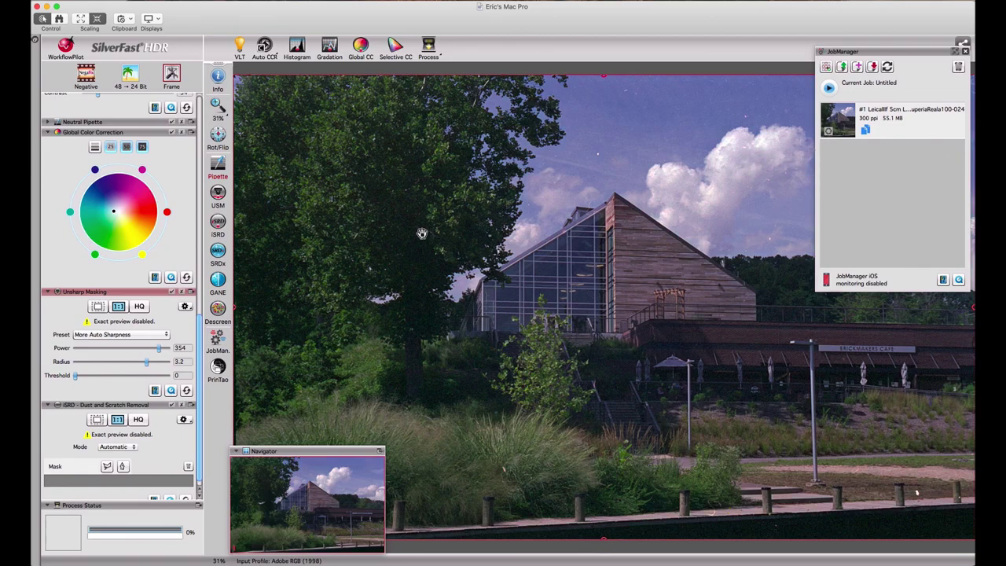
left_click(216, 168)
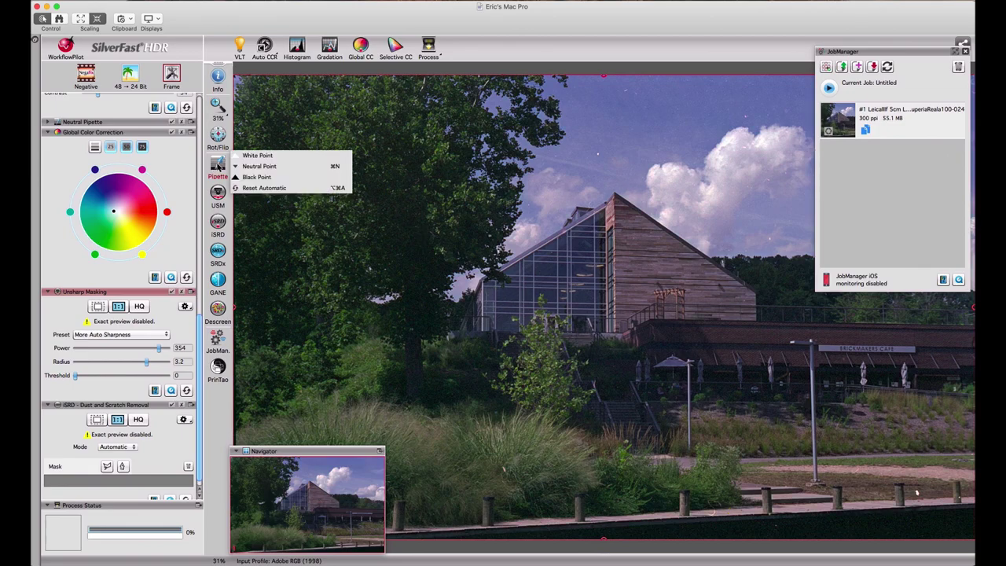
left_click(260, 168)
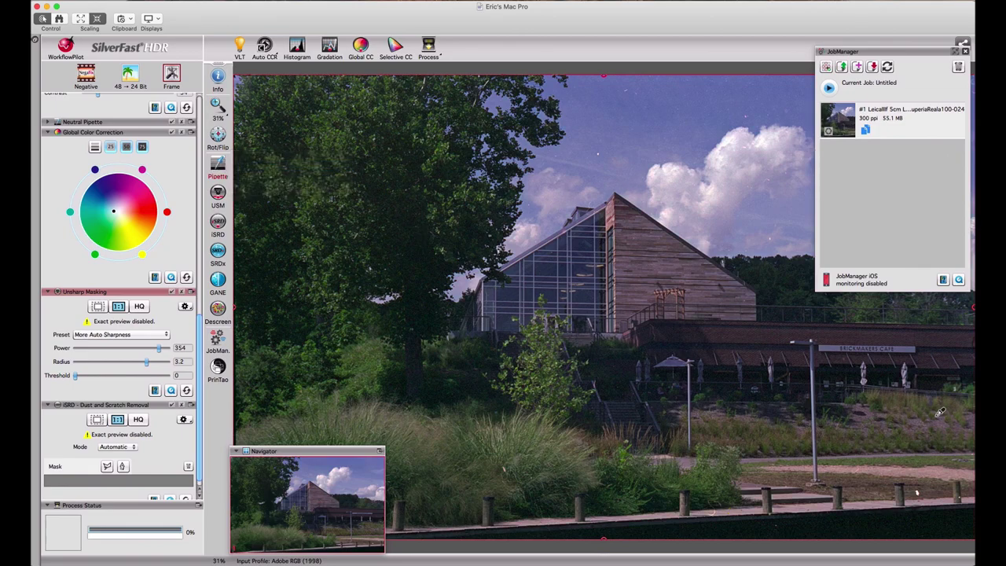
left_click(831, 347)
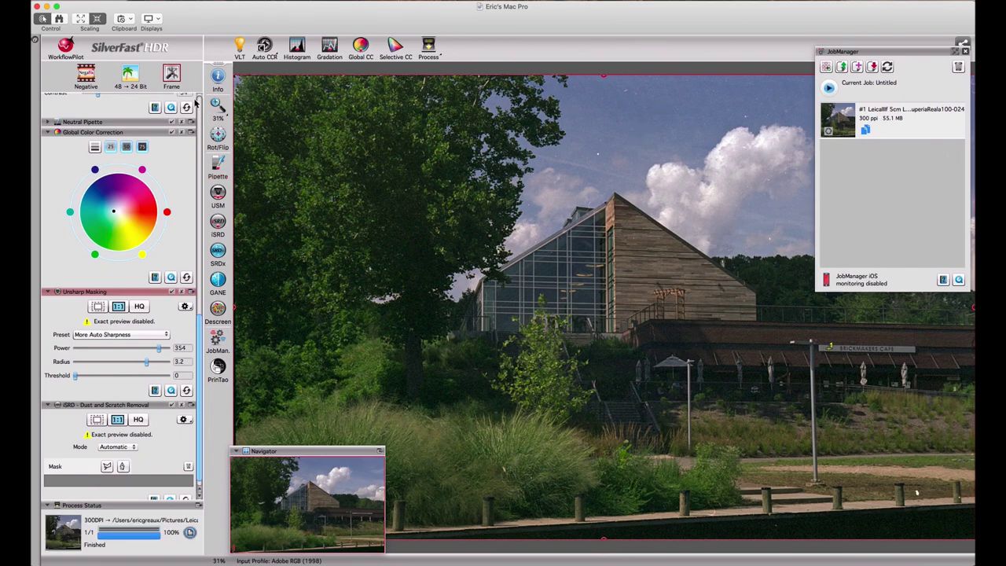
scroll(199, 102, "up", 10)
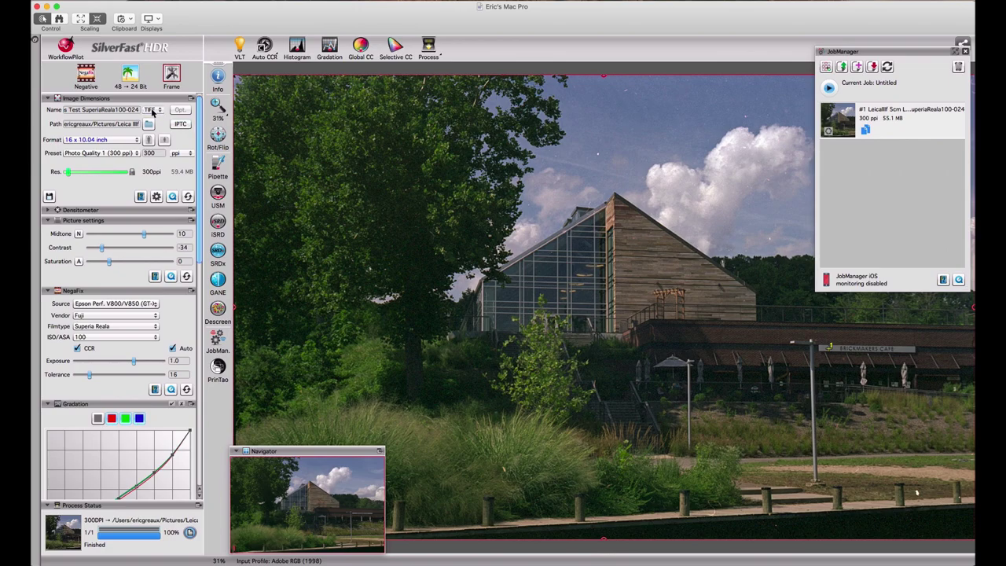
Switch the Image Dimensions file type from TIFF to JPEG.
left_click(155, 112)
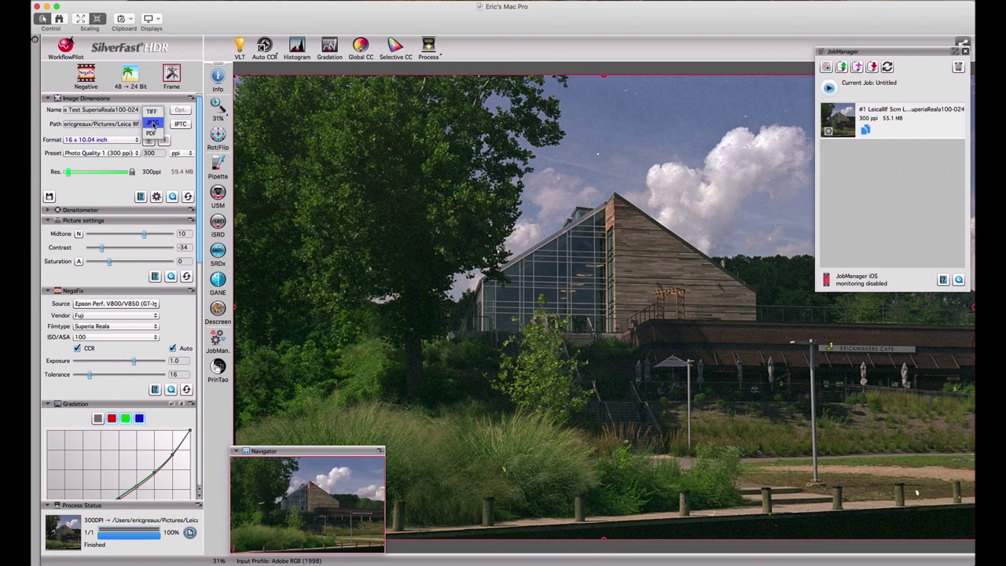
left_click(153, 125)
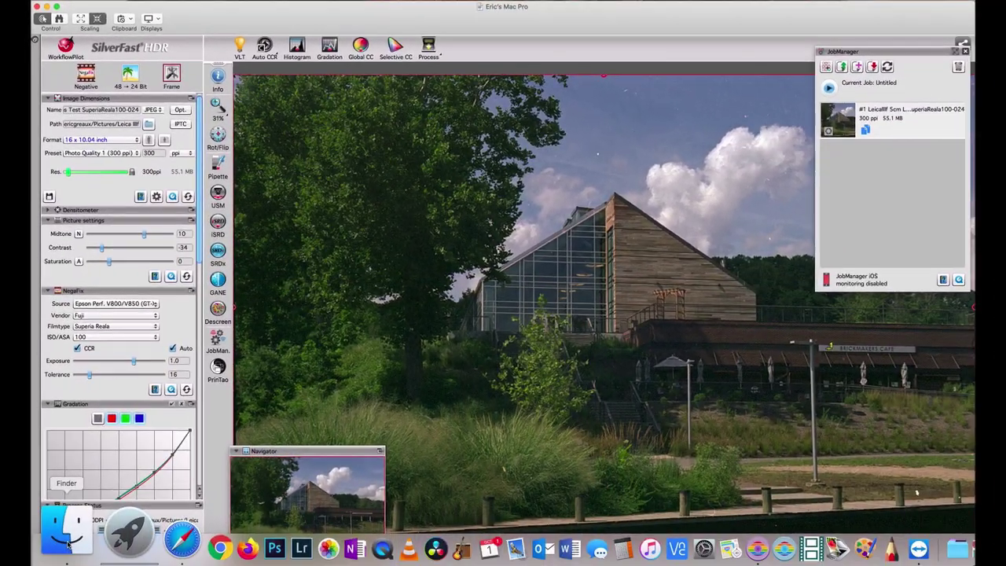
Bring up Finder's Leica IIIf folder listing the new JPEG and two TIFF exports.
left_click(68, 542)
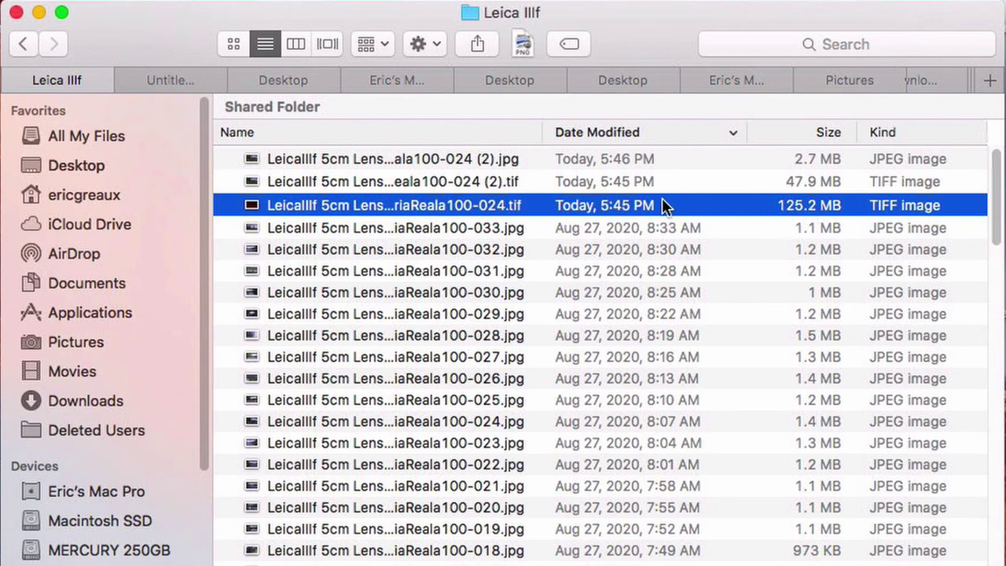
Select the exported SuperiaReala100-024 (2) files in Finder to open them in Preview.
left_click(456, 182)
key("Down")
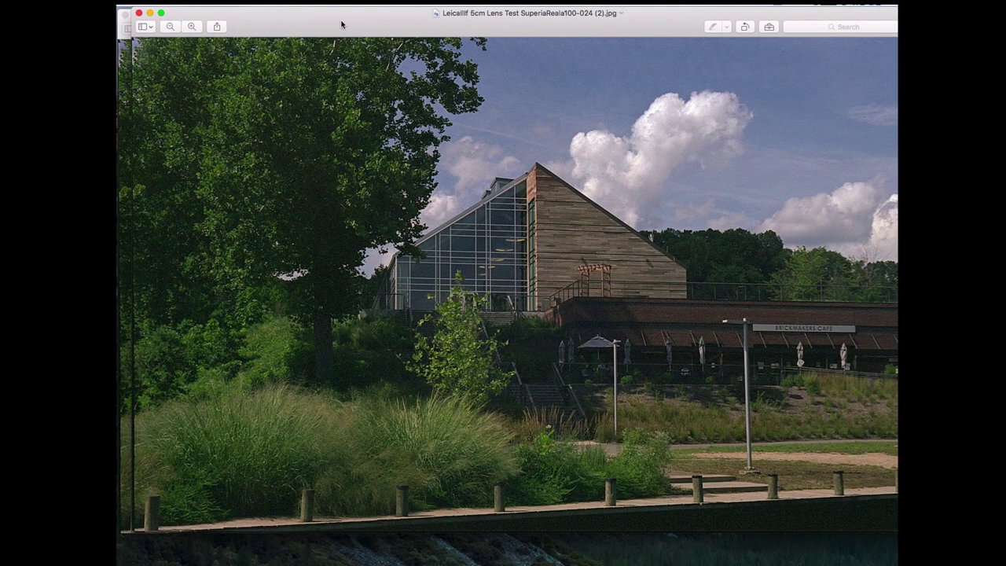
Close the Finder window and compare the (2).tif and (2).jpg Superia Reala exports in Preview.
key("super+Tab")
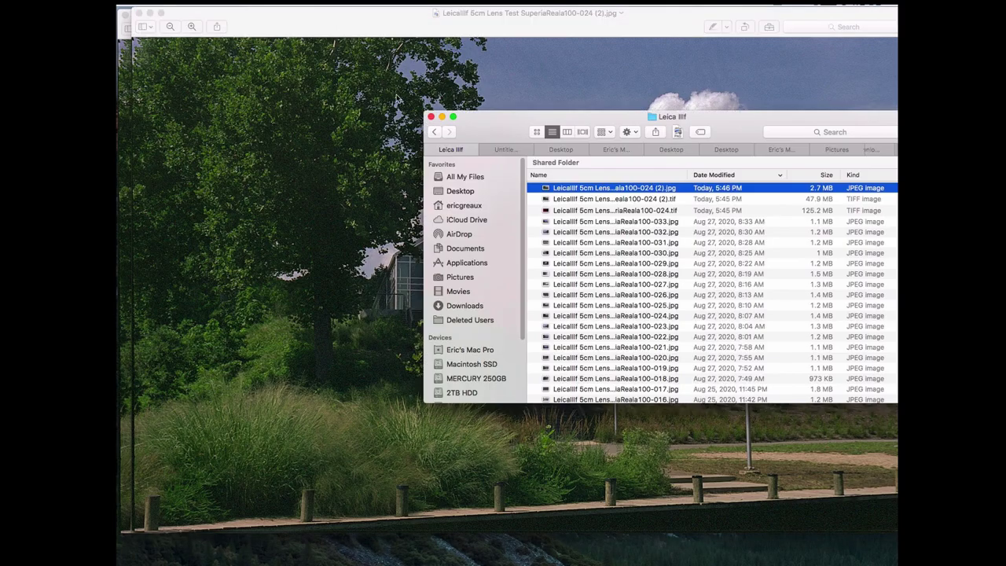
left_click(431, 117)
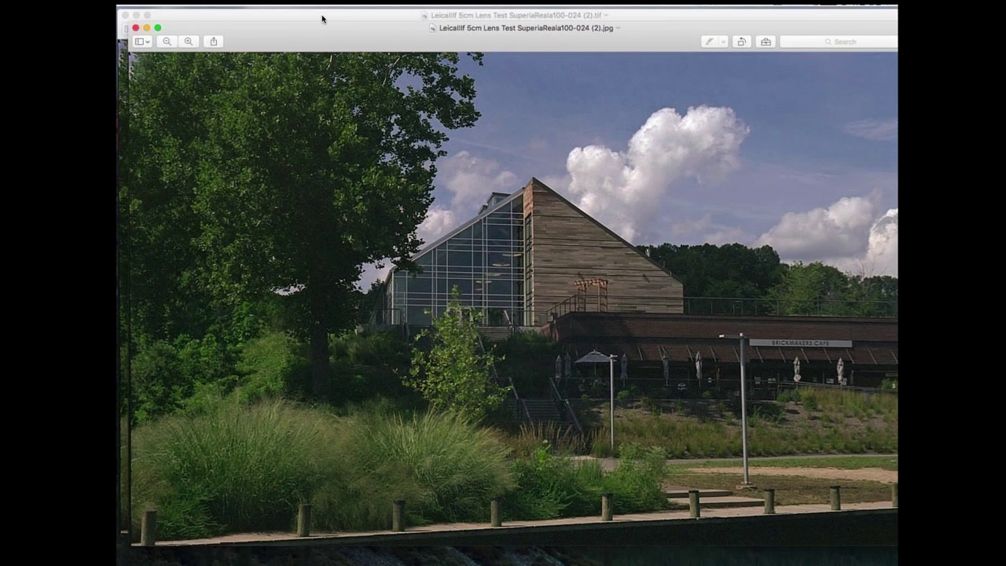
left_click(322, 18)
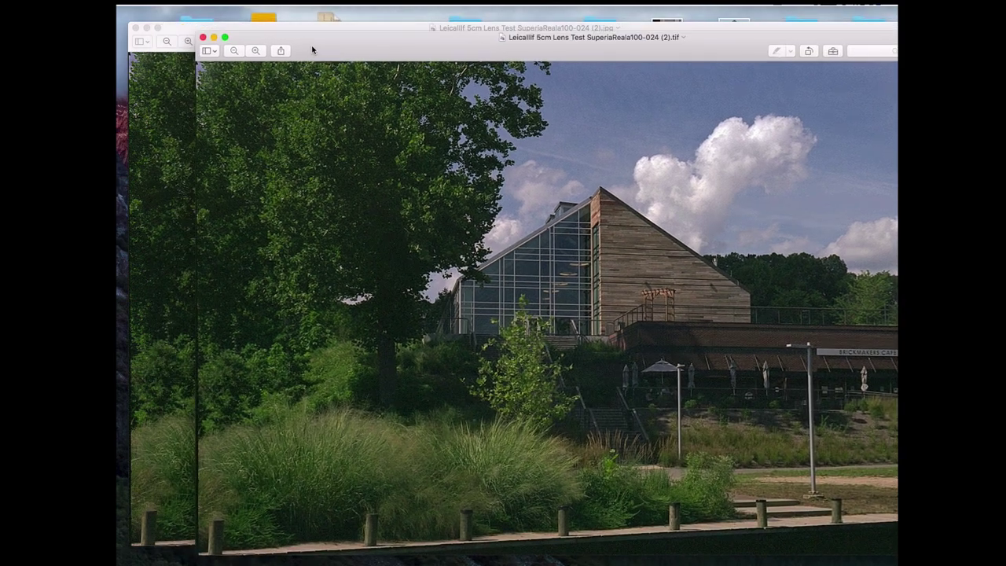
left_click_drag(312, 50, 322, 41)
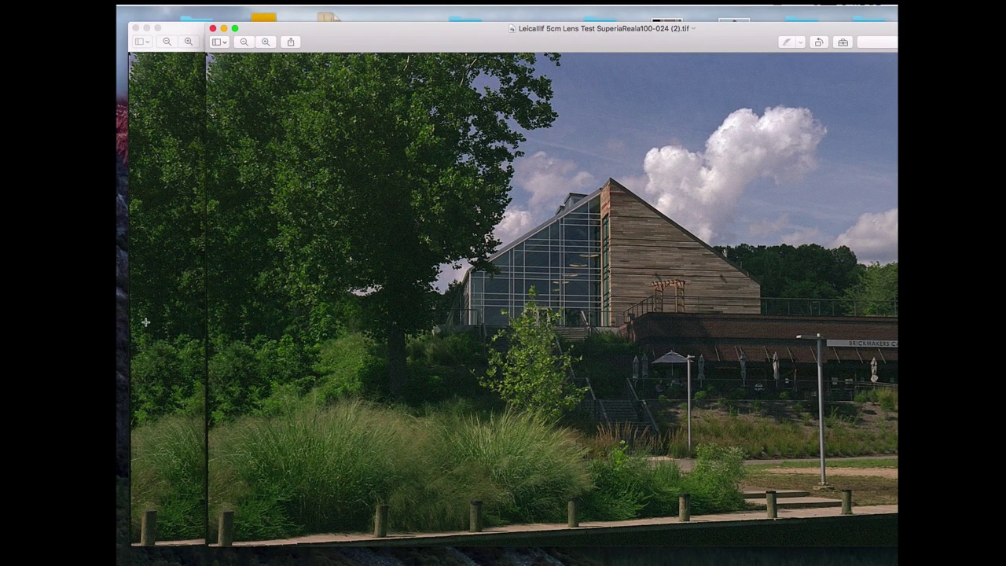
key("super+grave")
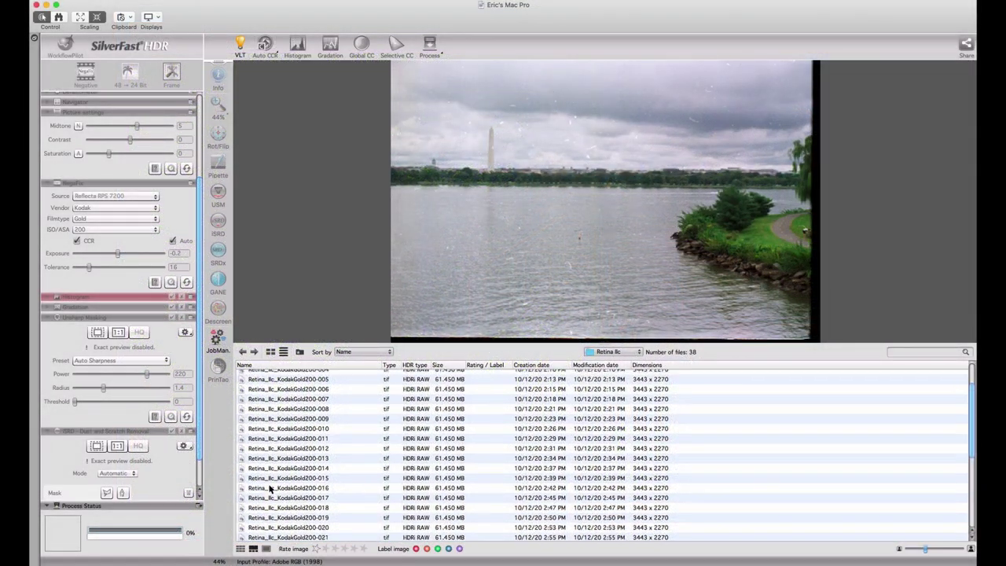
Add Kodak Gold 200 frames 001 onward to JobManager as batch jobs.
scroll(270, 488, "up", 3)
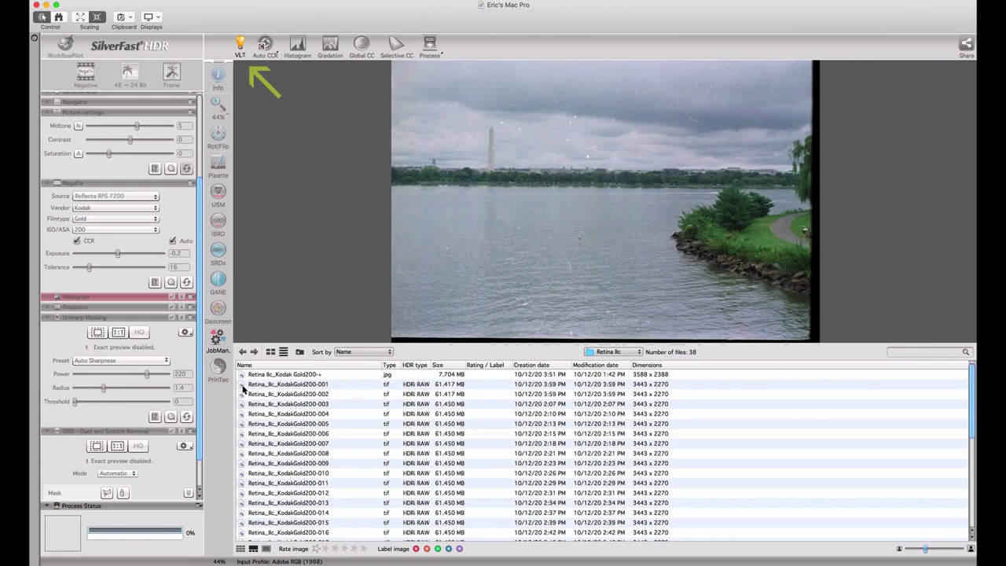
left_click(243, 388, "shift")
left_click_drag(243, 387, 348, 268)
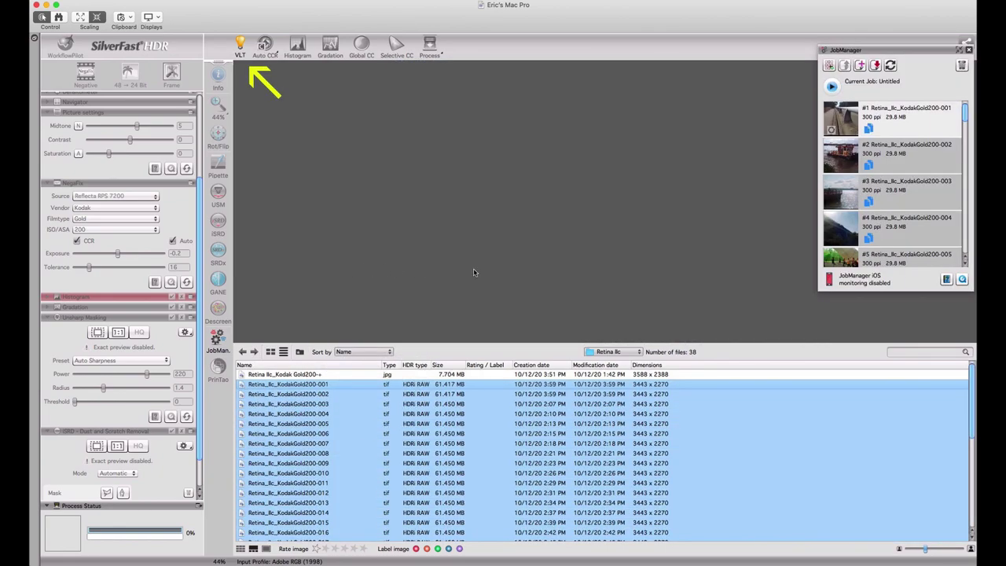
Load the first job's bridge photo, toggle Rot/Flip, and select the second job.
left_click(903, 158)
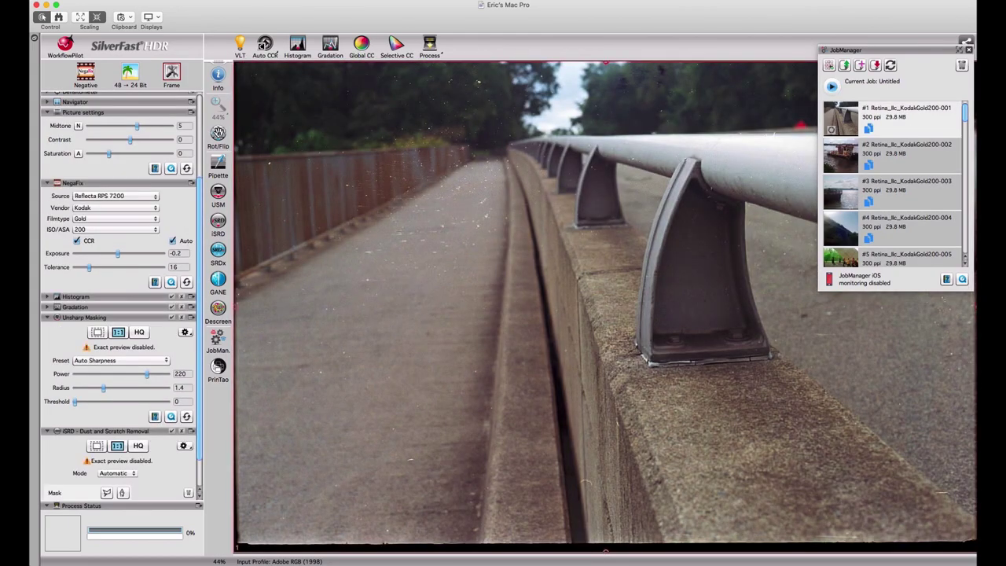
left_click(218, 133)
left_click(356, 154)
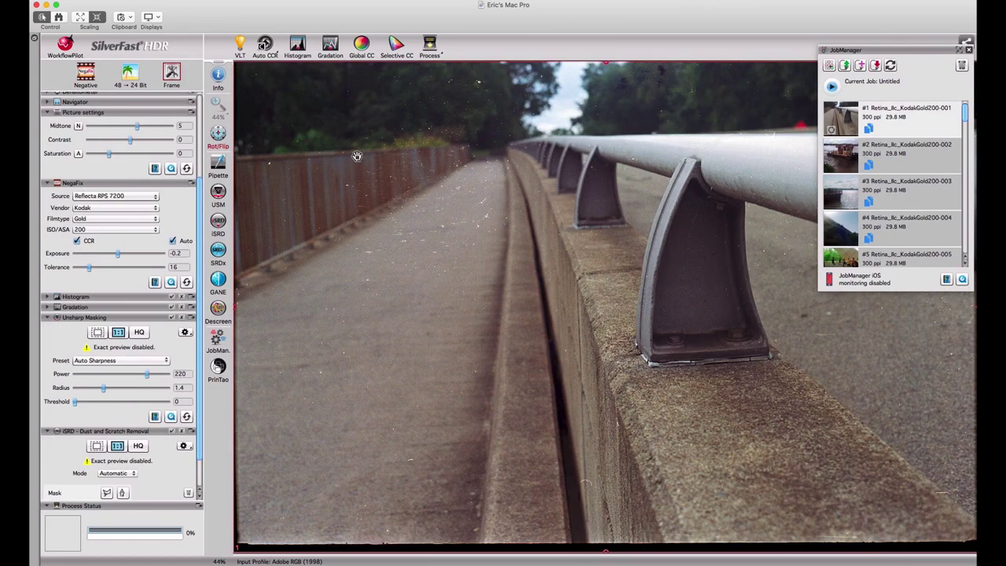
left_click(901, 164)
left_click(901, 163)
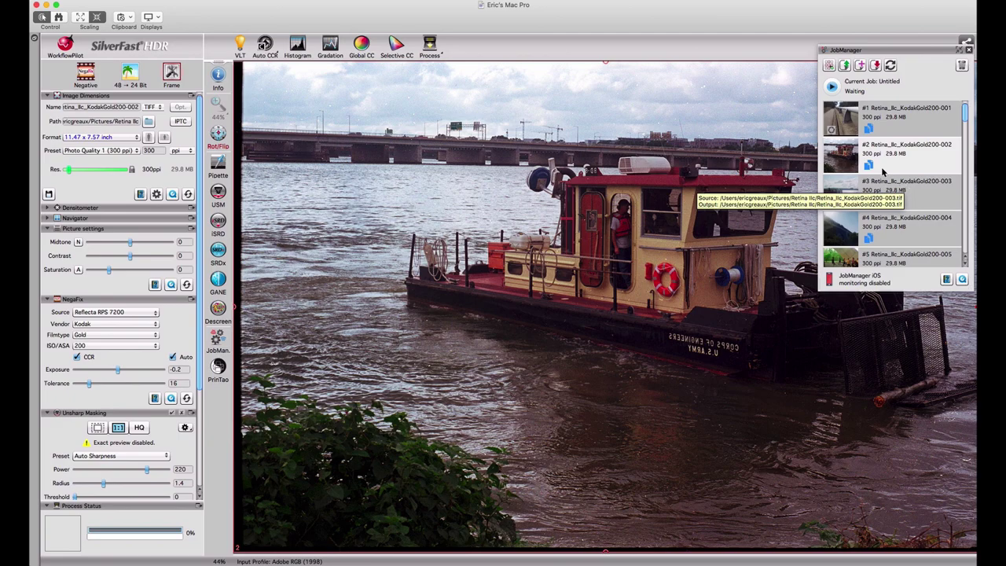
Copy the job's settings, including Auto CCR and image orientation, to all jobs.
left_click(868, 128)
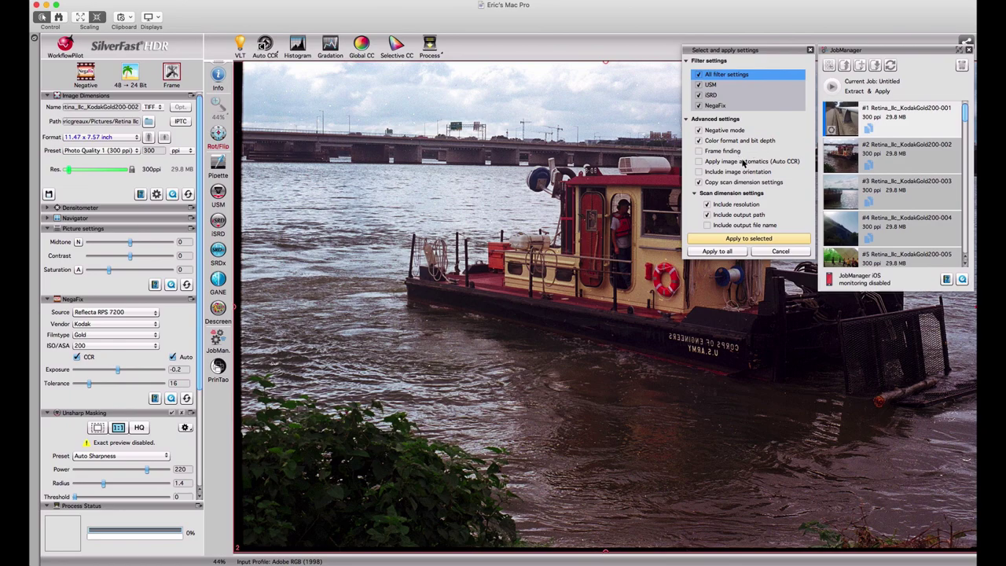
left_click(742, 163)
left_click(756, 173)
left_click(717, 253)
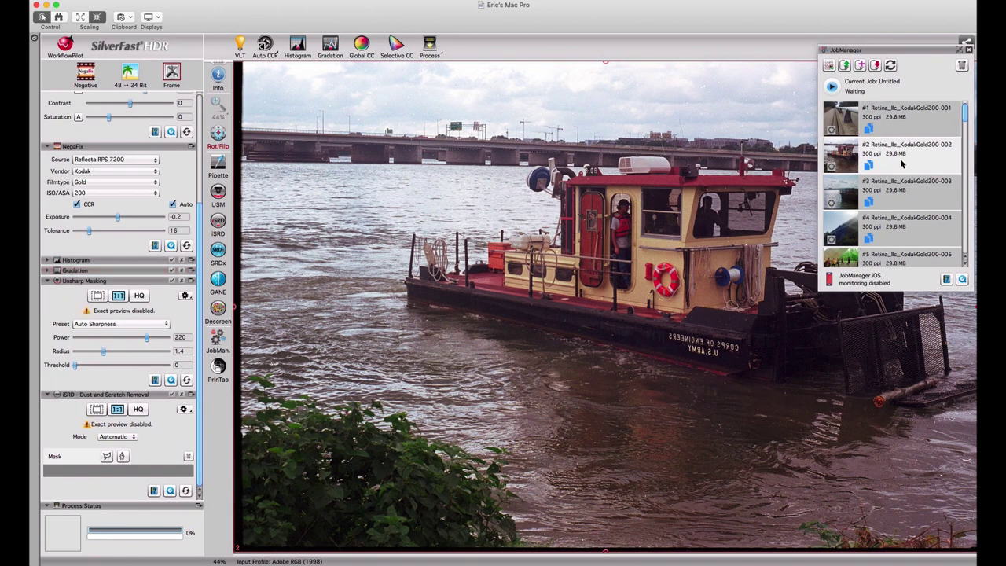
Set the output format to JPEG and reapply the first job's settings with Auto CCR to all jobs.
left_click(152, 118)
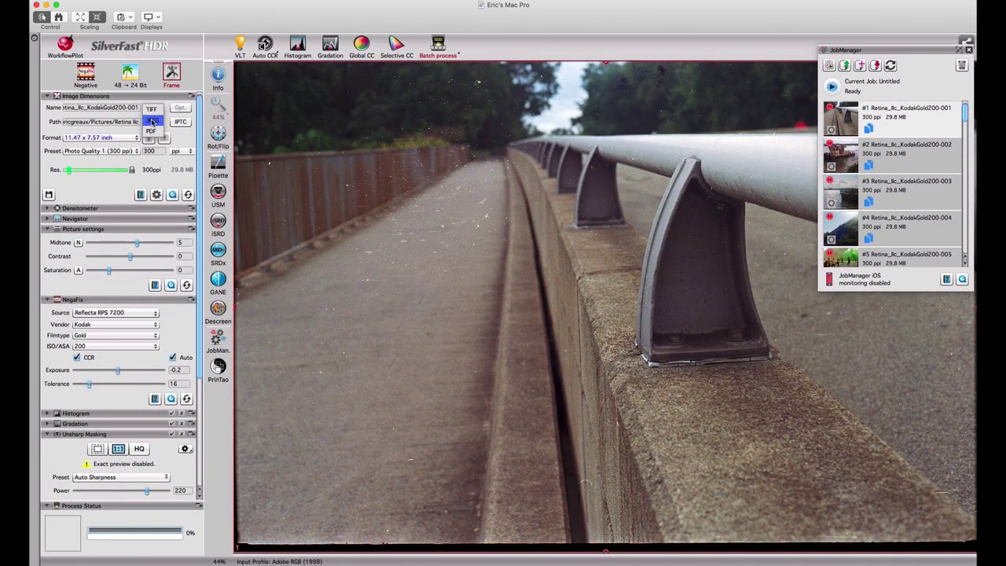
left_click(152, 122)
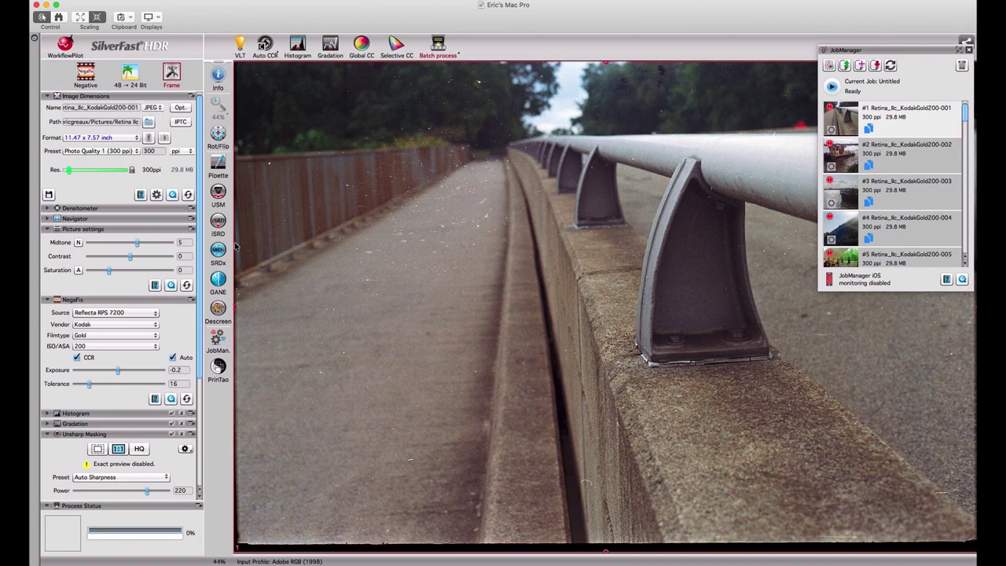
left_click(868, 129)
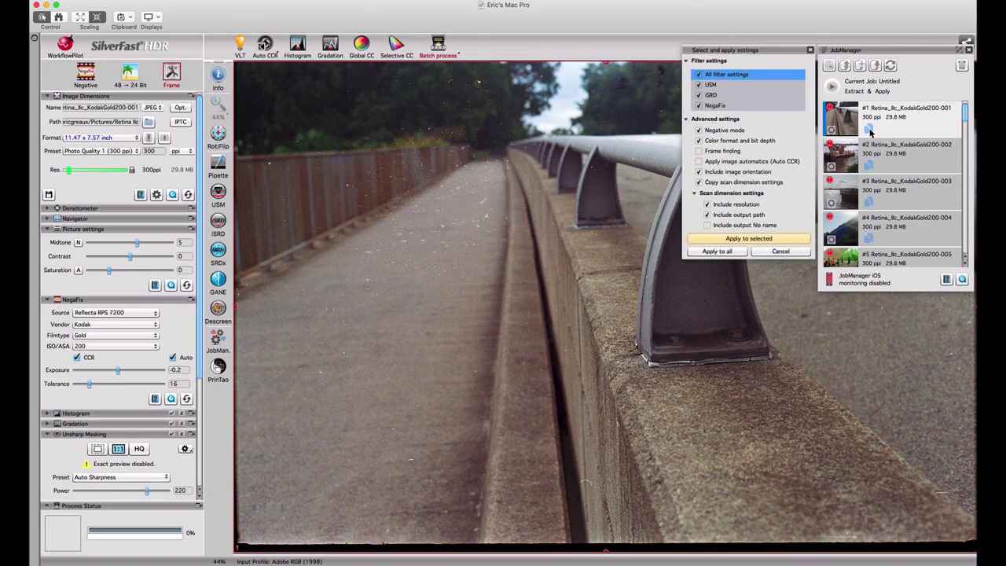
left_click(720, 162)
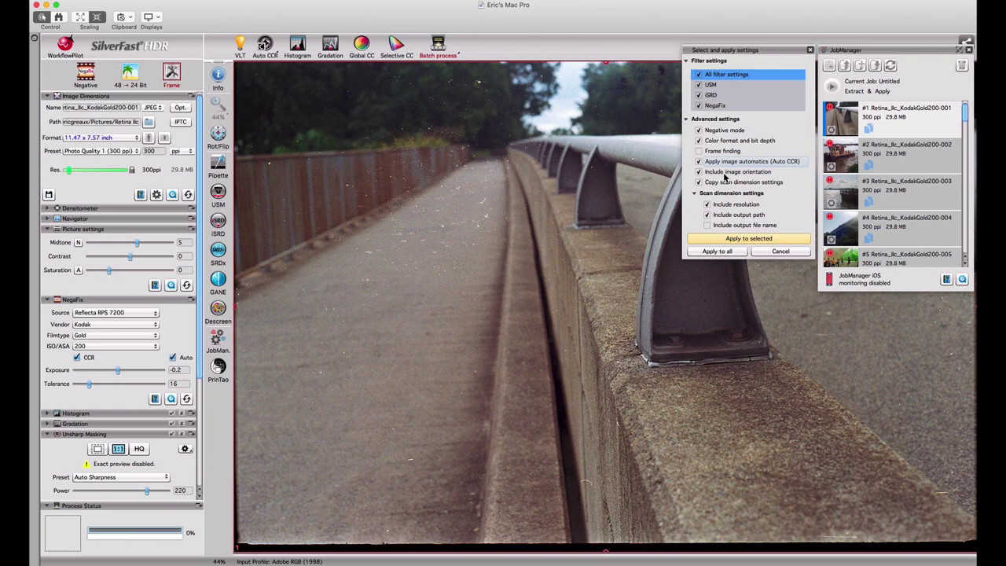
left_click(718, 251)
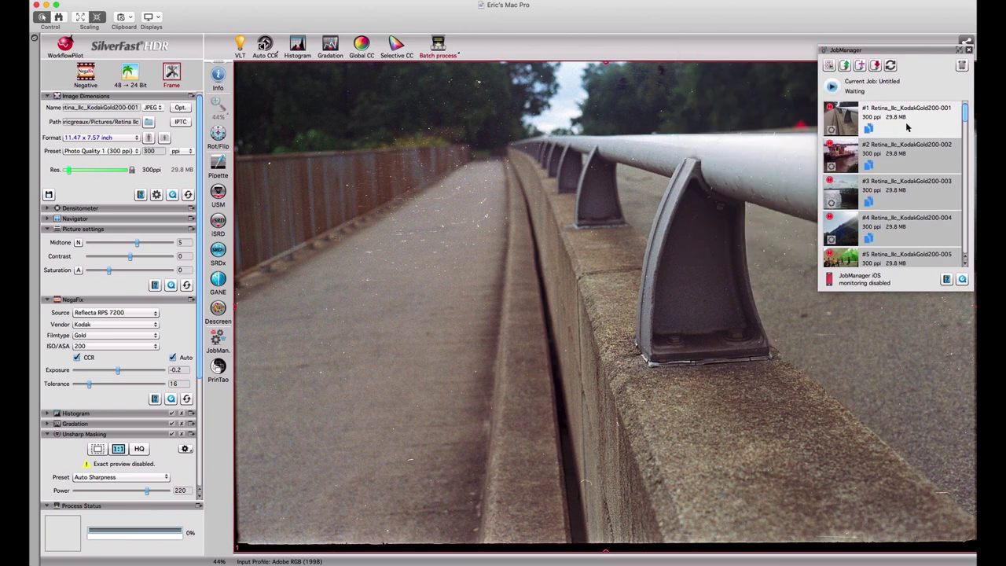
Batch-process all Kodak Gold 200 jobs to JPEGs numbered from 001, then show the finished files.
left_click(437, 49)
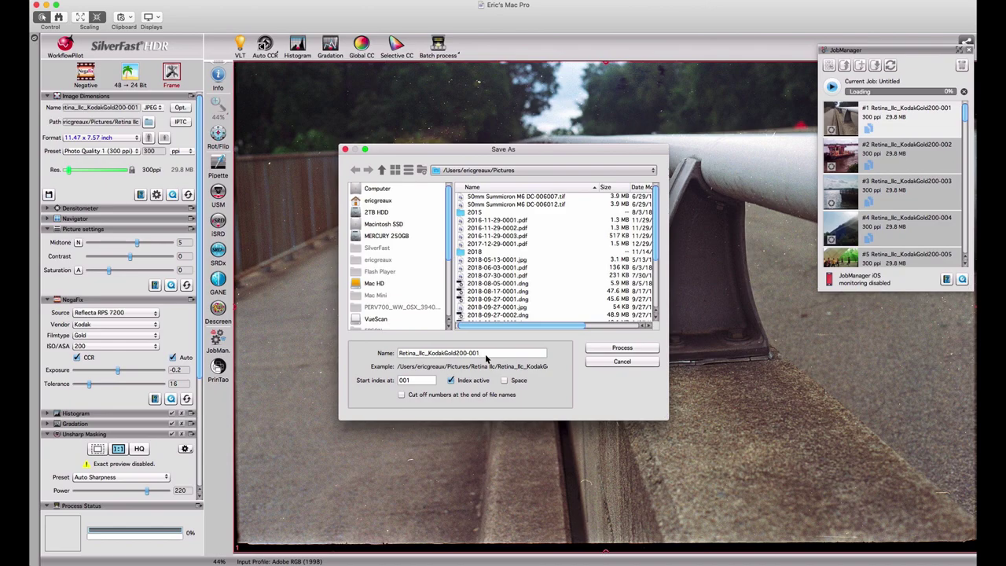
left_click(613, 350)
left_click(612, 350)
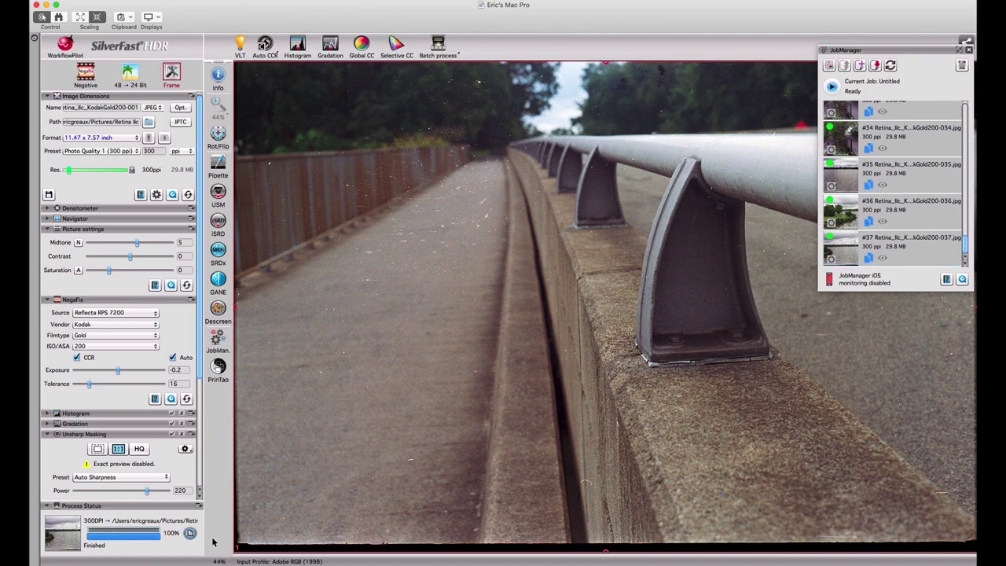
left_click(190, 533)
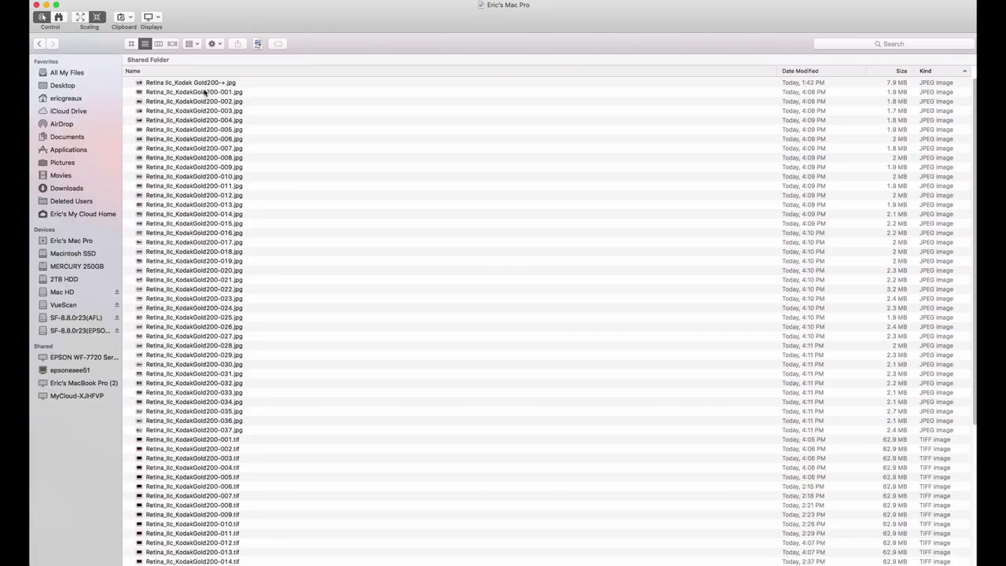
Quick Look Retina_IIc_KodakGold200-001.jpg and step through the next exported JPEGs to -004.
left_click(204, 92)
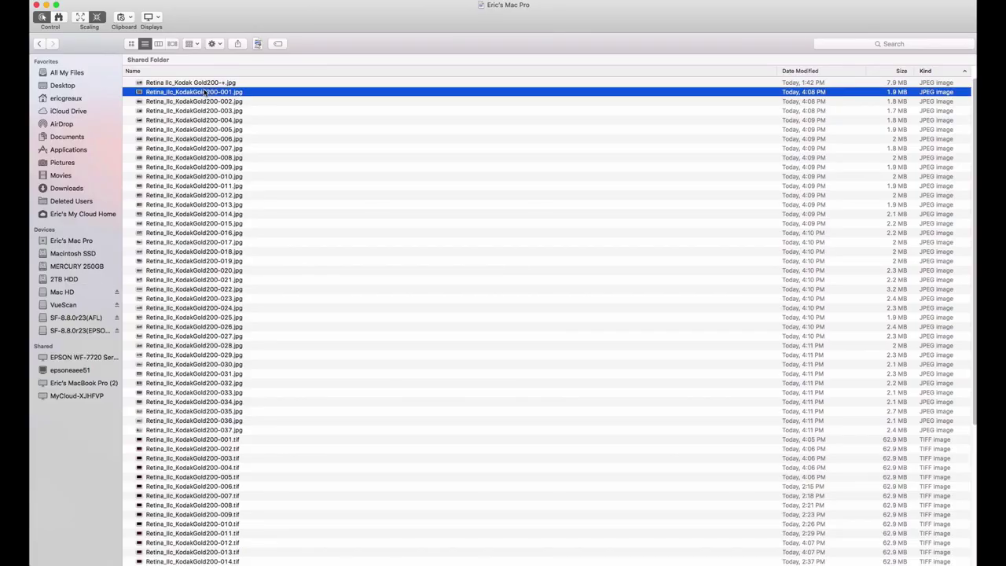
key("space")
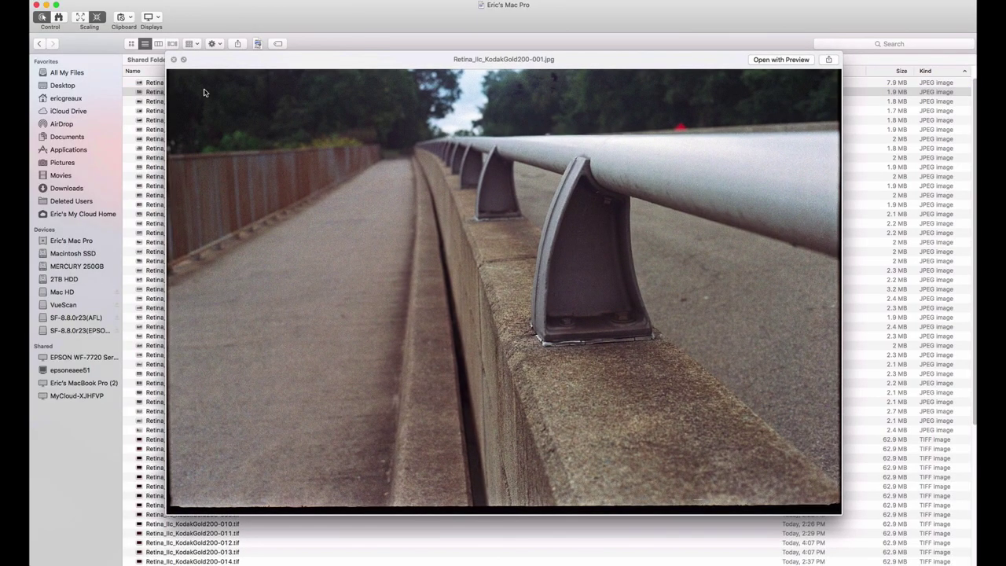
key("Down")
key("Down")
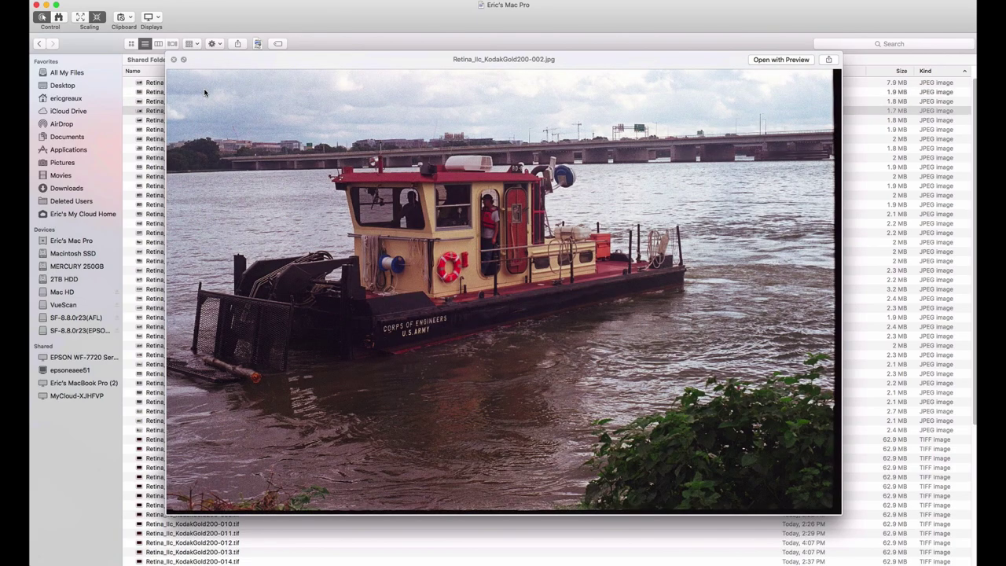
key("Down")
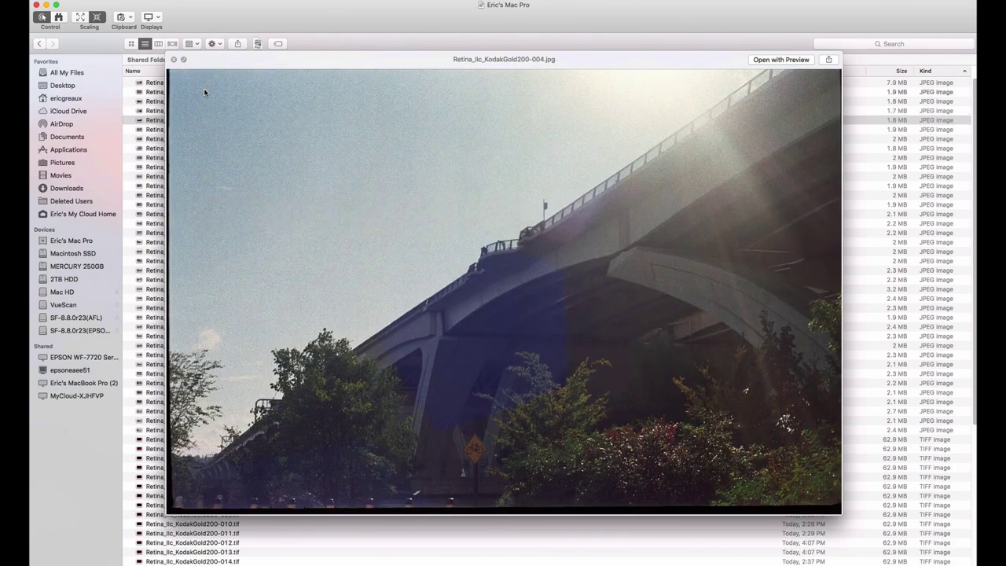
key("Down")
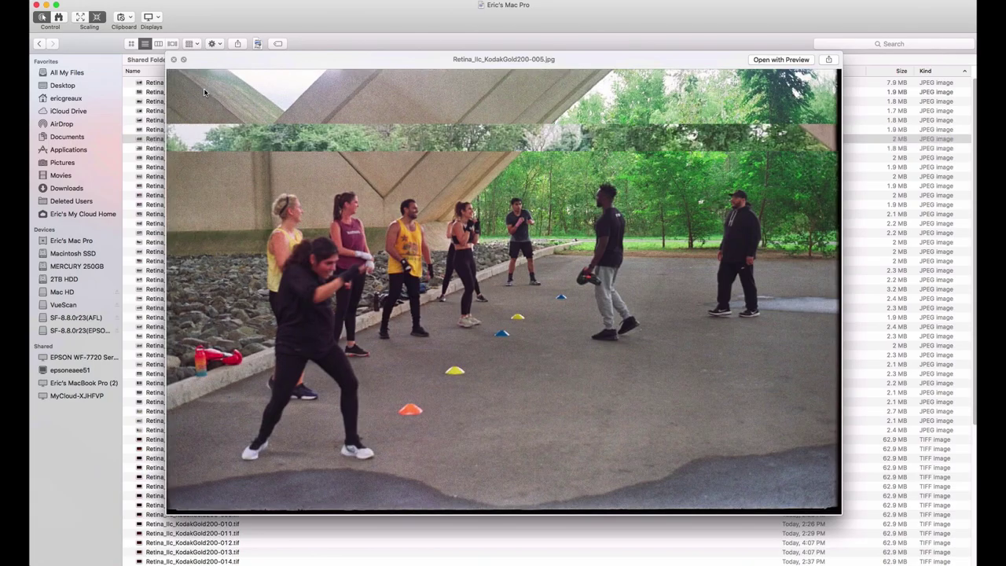